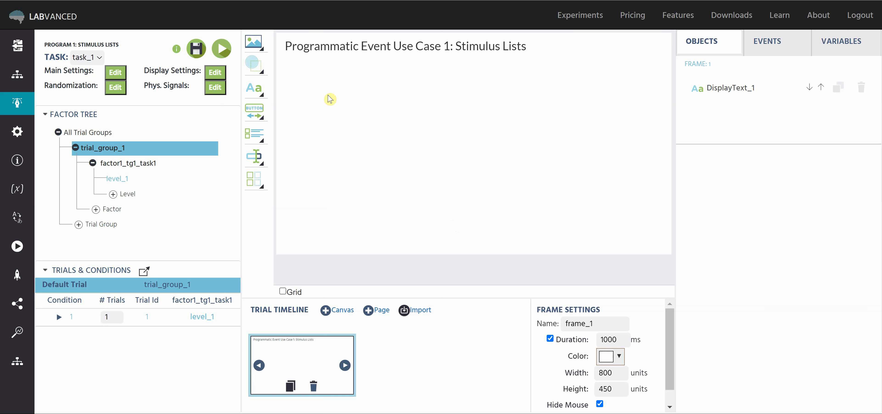
Add a new task named task_2 that starts with a canvas frame and open it for editing
click(11, 76)
click(275, 187)
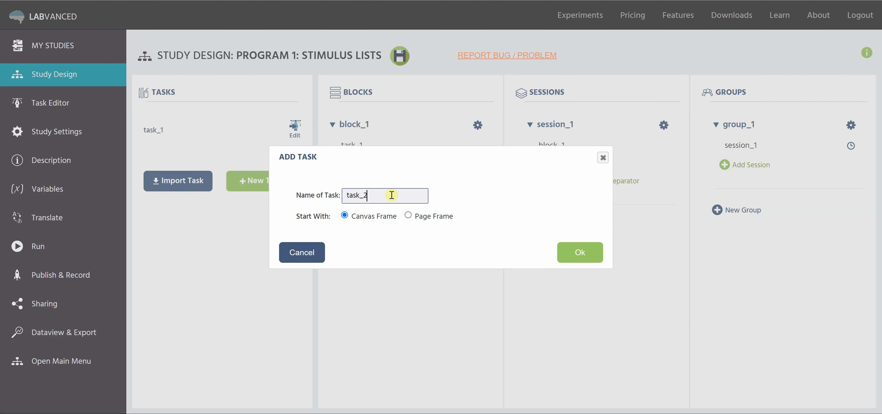
click(575, 252)
click(294, 149)
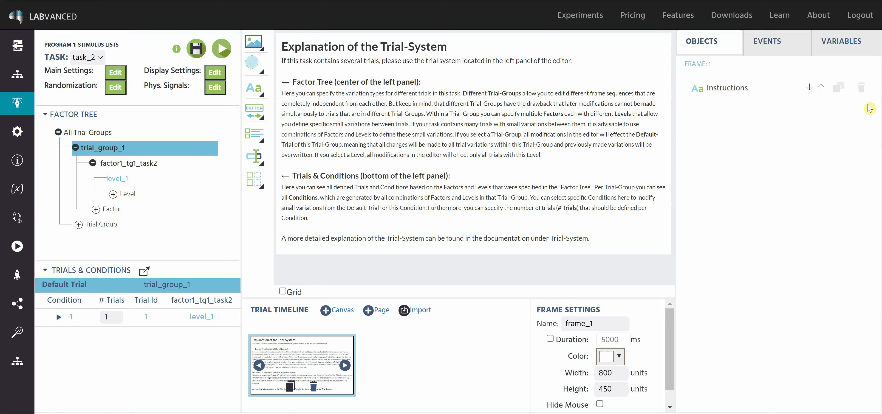
Delete the default instructions text and place a 300 × 200 unit image object in the upper middle of the canvas, at about X 249, Y 52
click(861, 87)
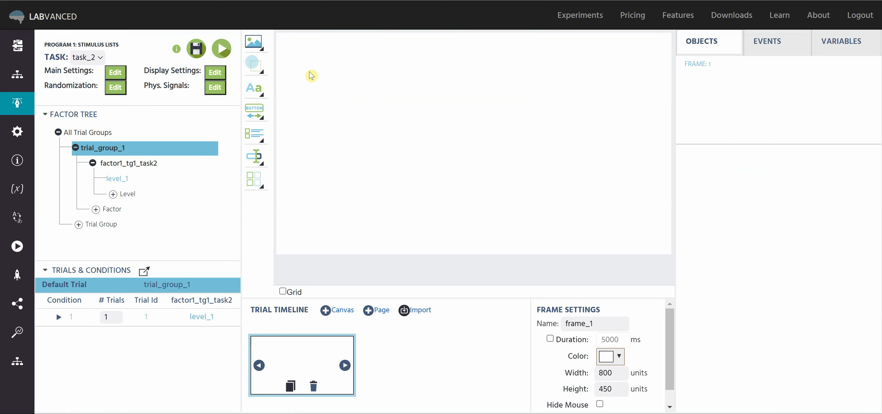
click(261, 44)
click(340, 44)
drag(435, 52, 520, 58)
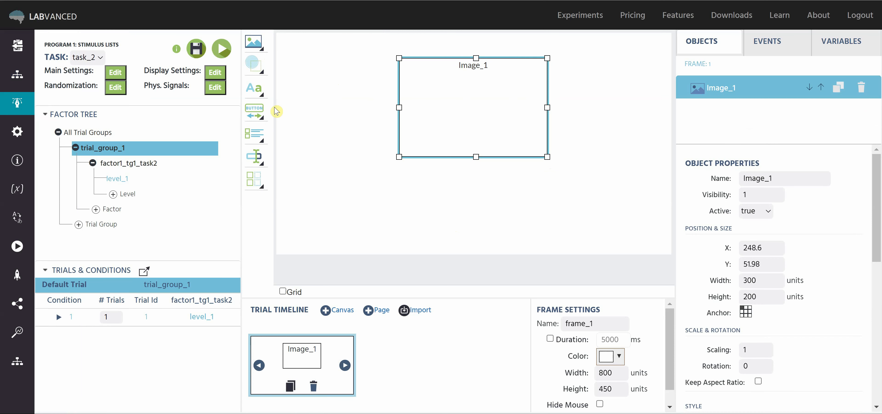
Add a button centred below the image object, at about X 340, Y 305
click(260, 112)
click(333, 114)
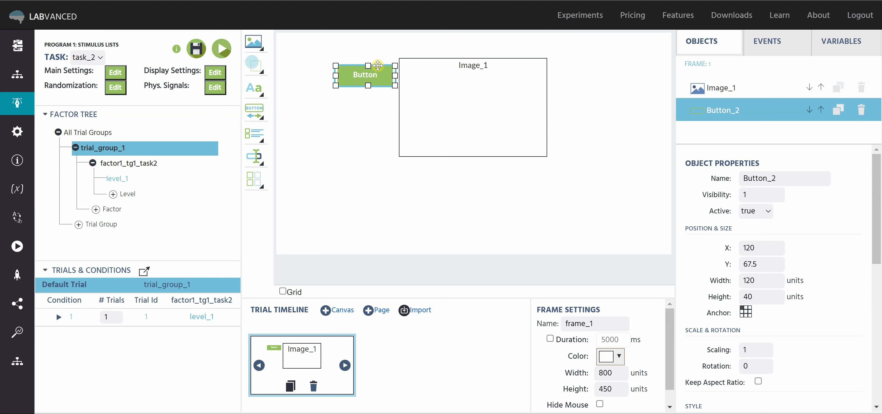
drag(389, 80, 486, 183)
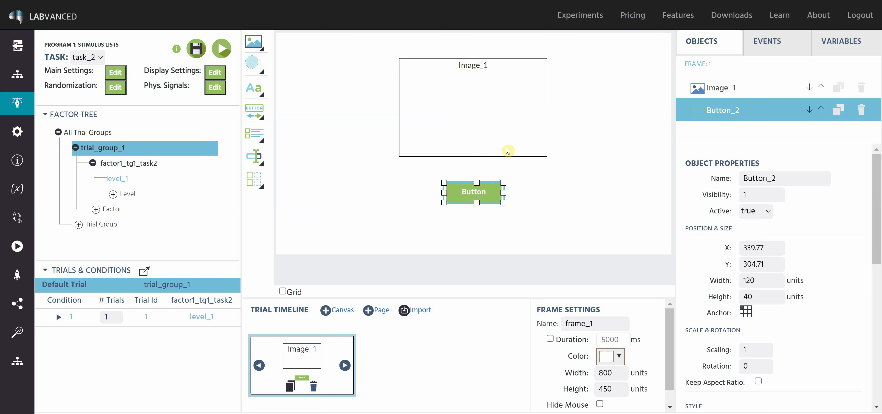
click(598, 130)
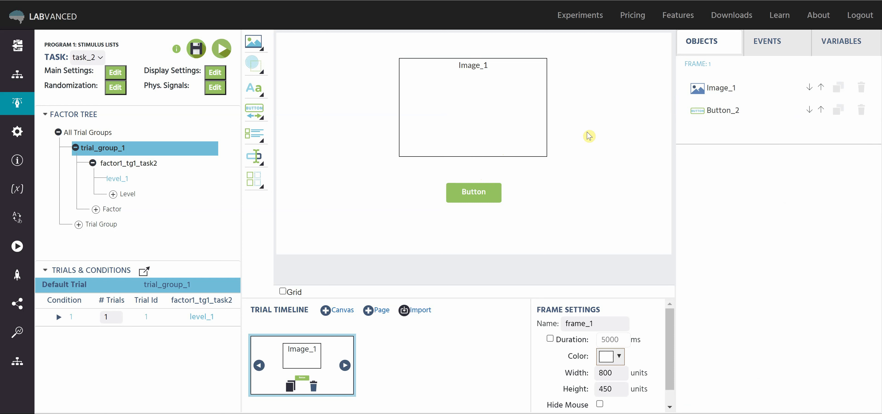
Create a frame event named "button press"
click(765, 41)
click(758, 87)
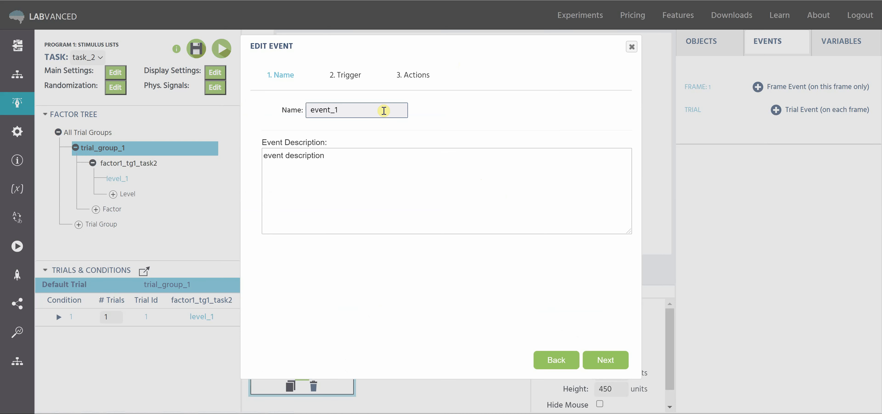
key(BackSpace)
key(BackSpace)
key(BackSpace)
key(BackSpace)
key(BackSpace)
key(BackSpace)
key(BackSpace)
text(button press)
click(606, 361)
Set the event's trigger to a left mouse click with the button object as its target
click(332, 110)
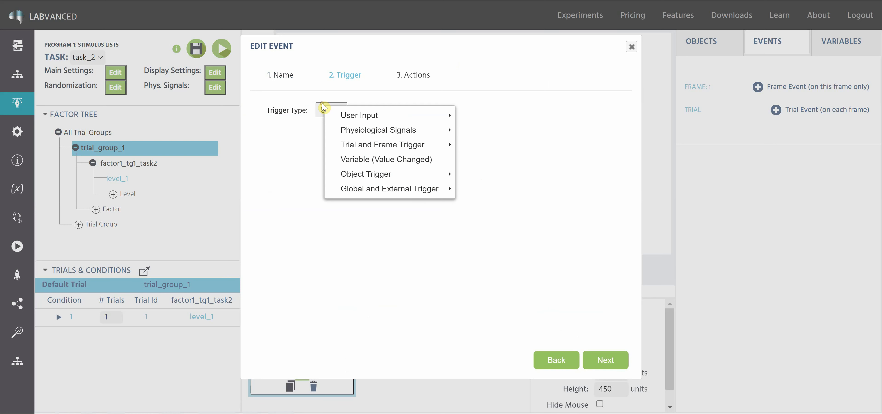
mouse_move(408, 116)
click(479, 114)
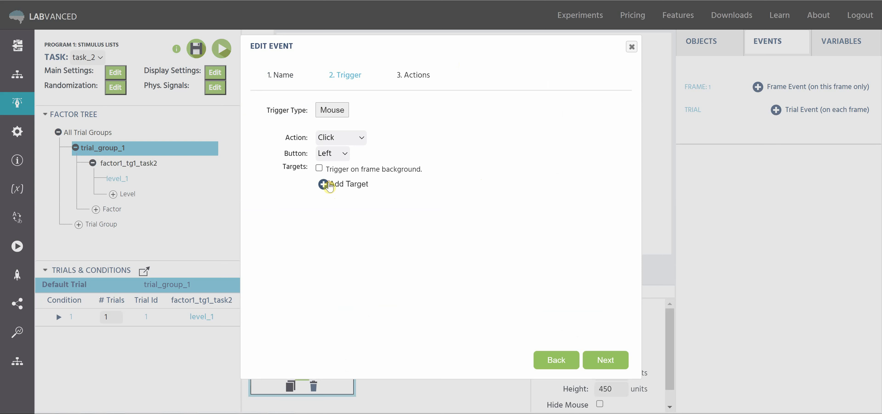
click(323, 185)
click(365, 209)
click(603, 360)
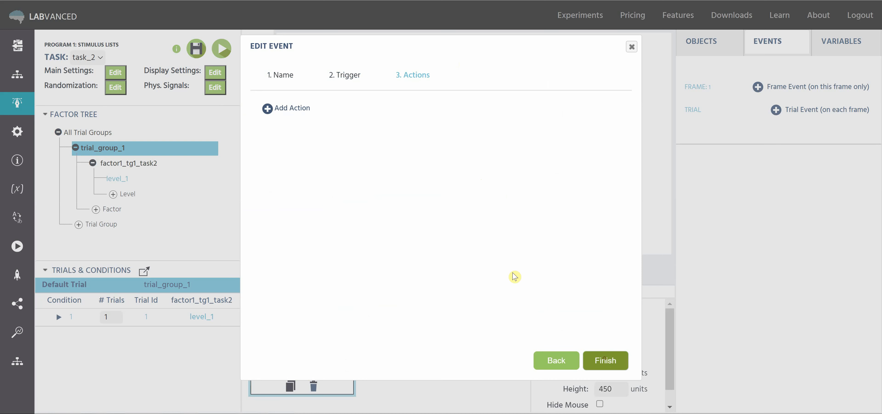
Add a Jump To action set to Next Trial and finish the event
click(291, 111)
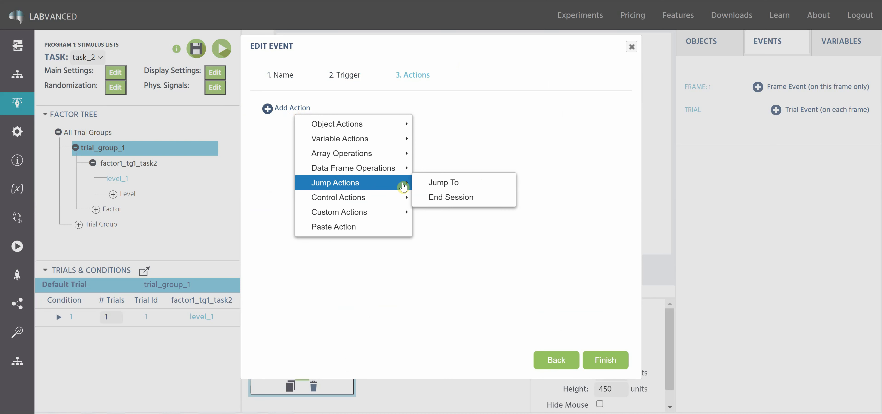
click(411, 182)
click(274, 153)
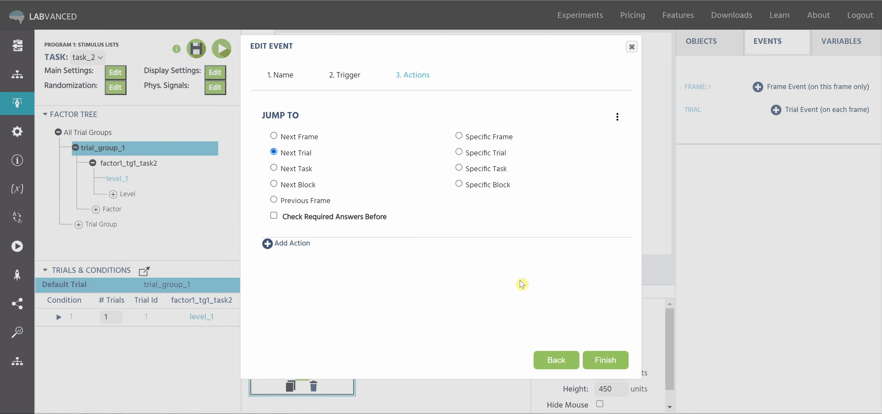
click(604, 360)
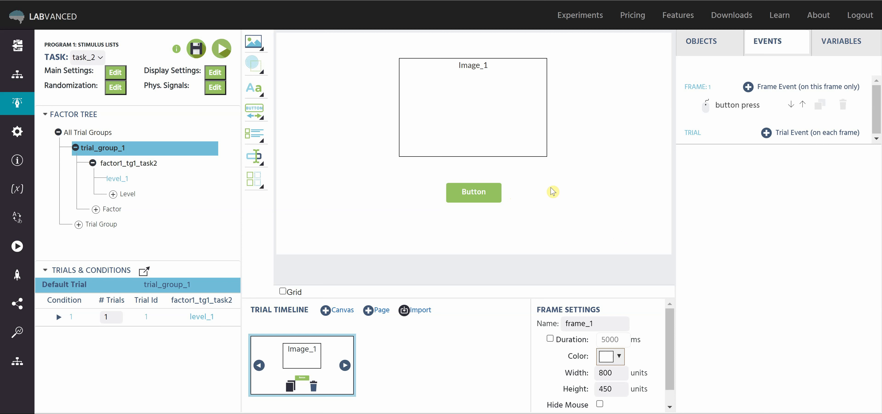
click(528, 107)
scroll(740, 312, down, 10)
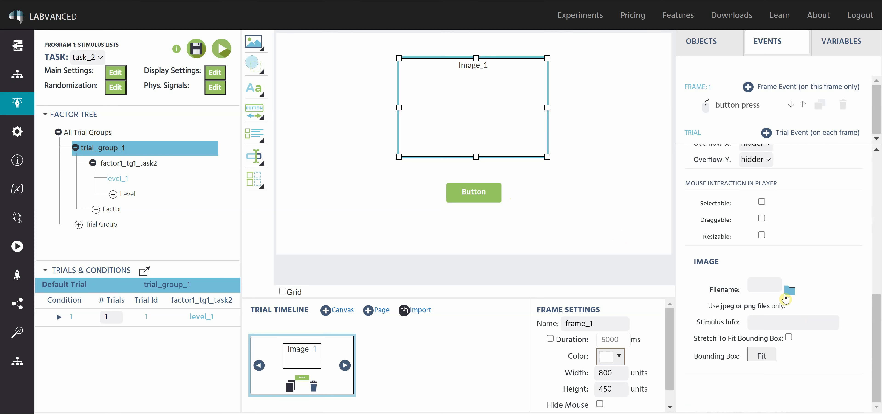
scroll(794, 272, up, 10)
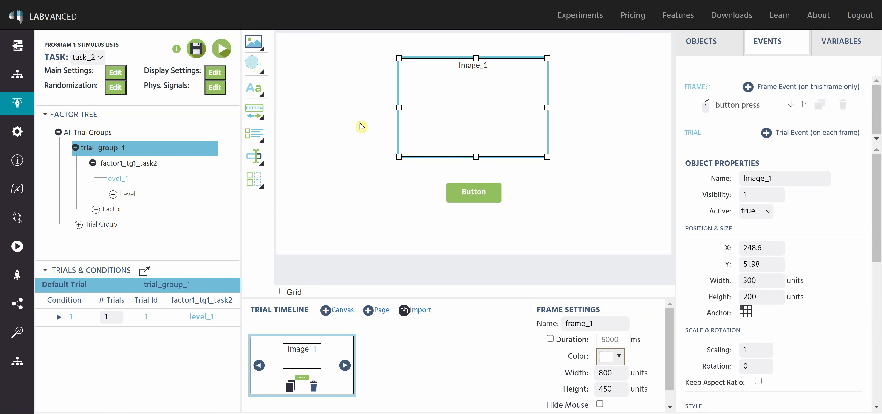
click(569, 200)
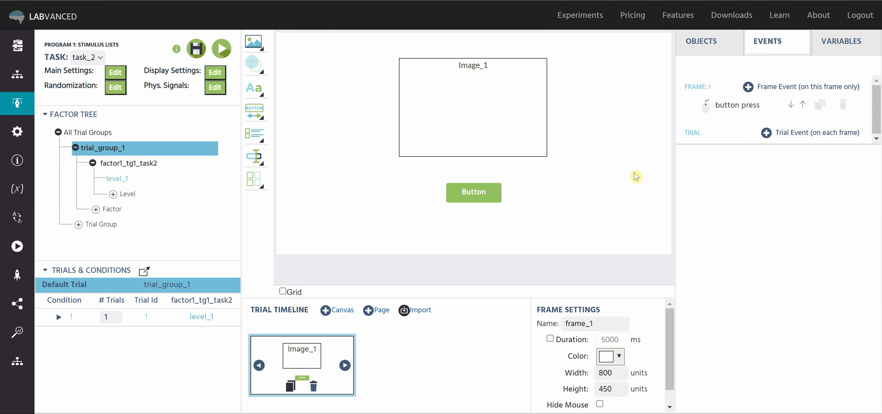
Start a new variable named "files" with format Array, data type File and nominal scale
click(864, 47)
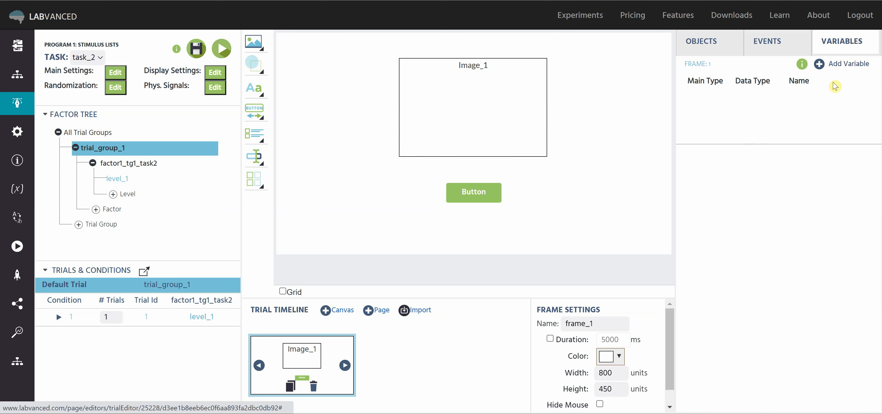
click(819, 64)
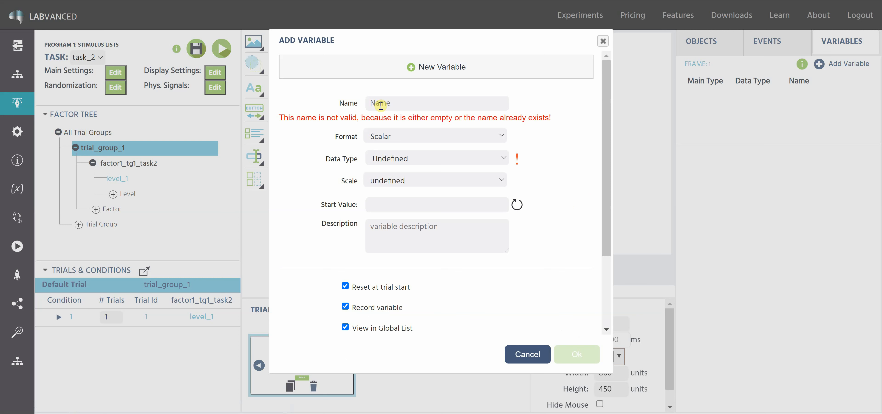
click(381, 106)
text(files)
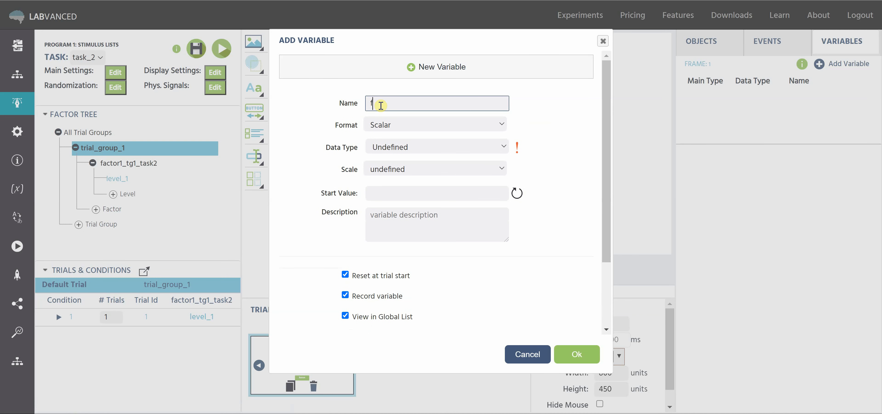
click(408, 128)
click(406, 162)
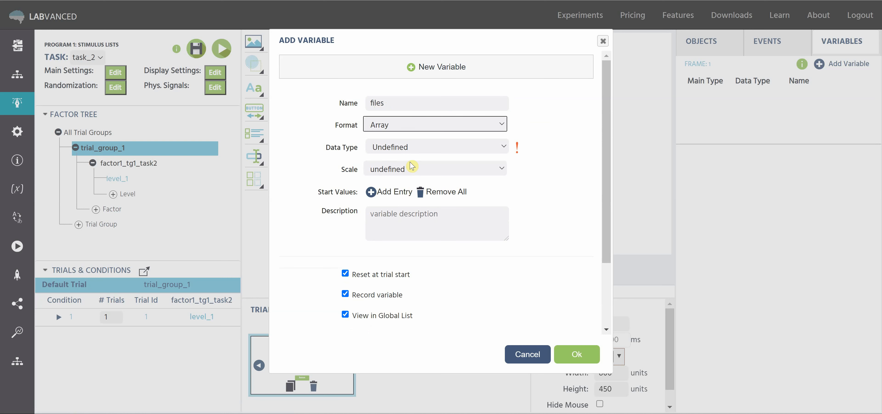
click(406, 150)
click(414, 274)
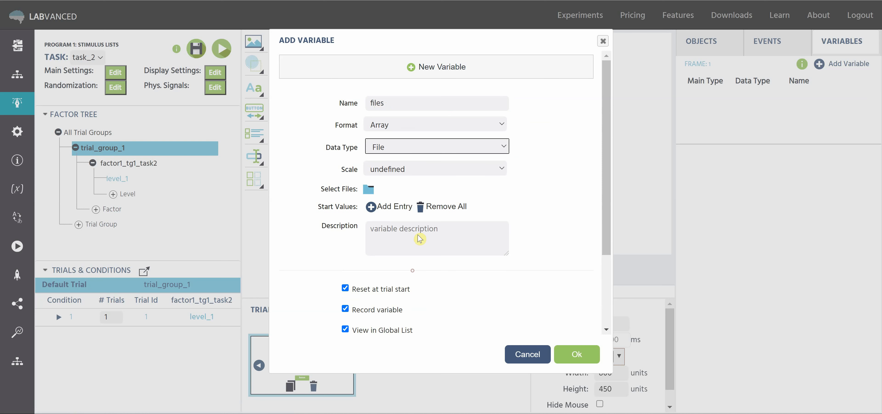
click(423, 171)
click(415, 203)
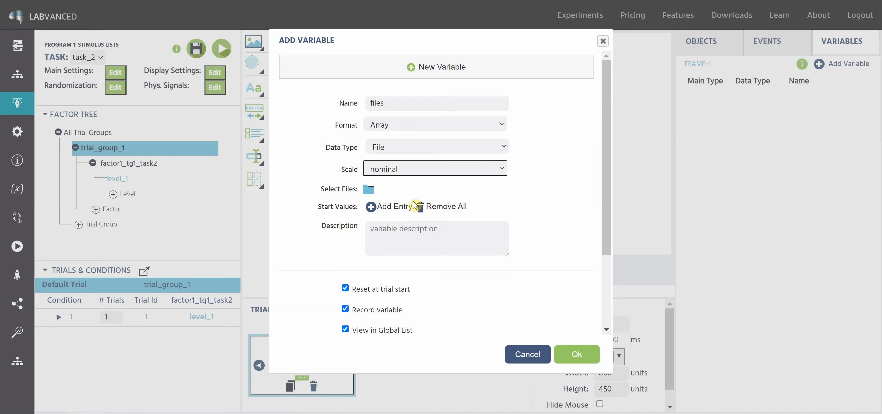
Select cat1.JPG to cat4.JPG and dog1.JPG to dog4.JPG as the start values of the files array
click(368, 189)
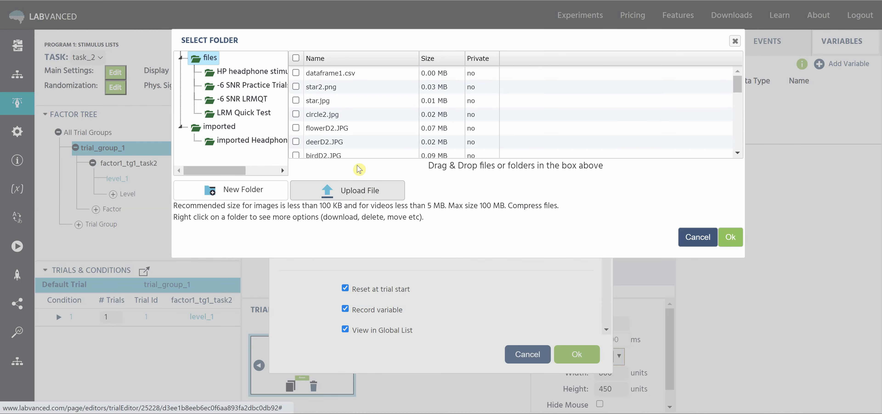
scroll(351, 132, down, 5)
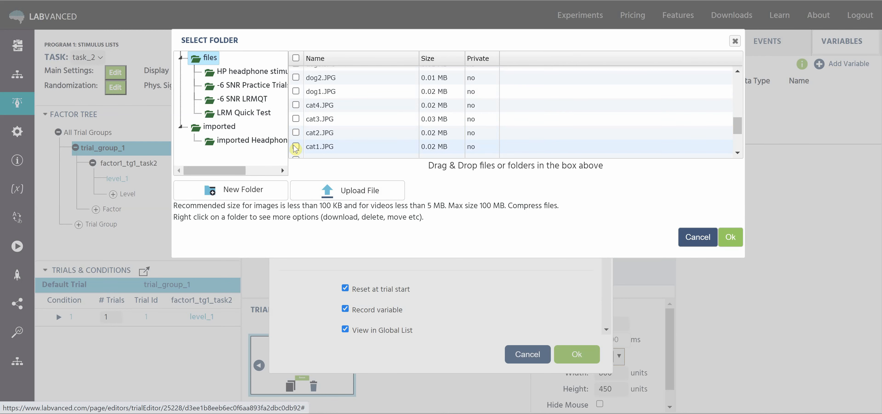
click(296, 147)
click(296, 132)
click(296, 119)
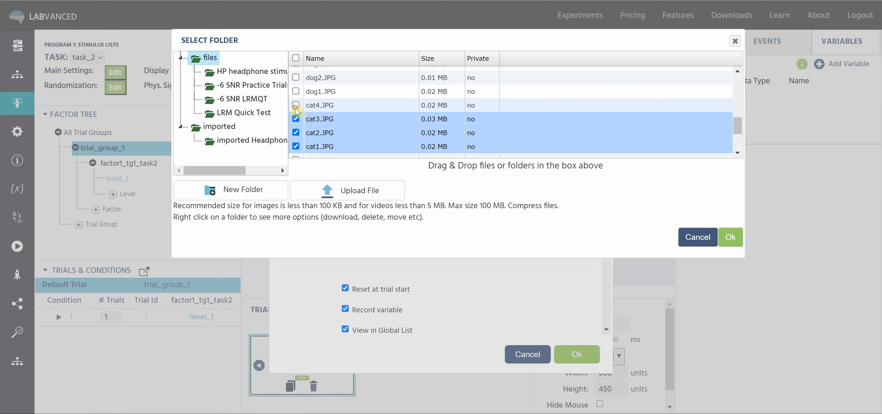
click(296, 105)
click(296, 92)
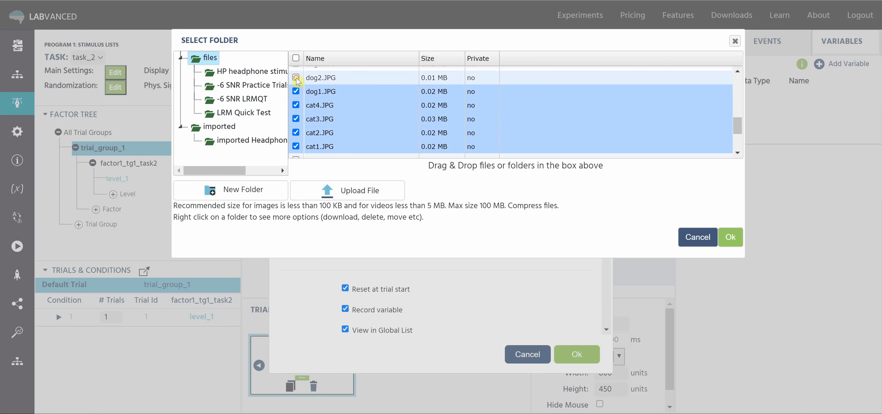
click(296, 77)
drag(738, 126, 738, 119)
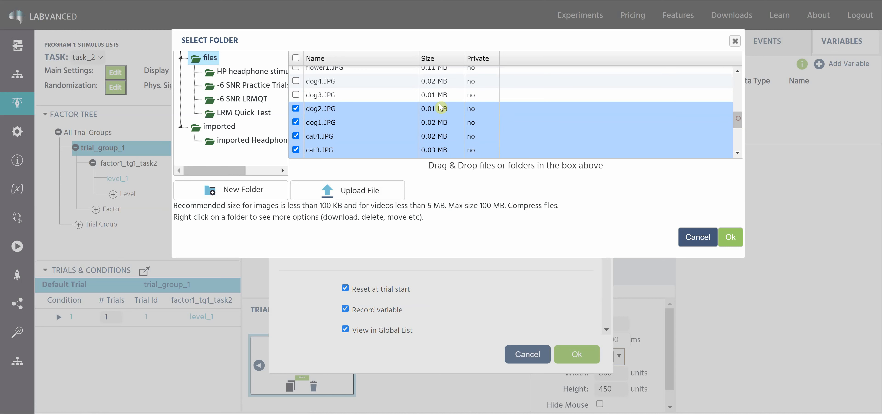
click(296, 95)
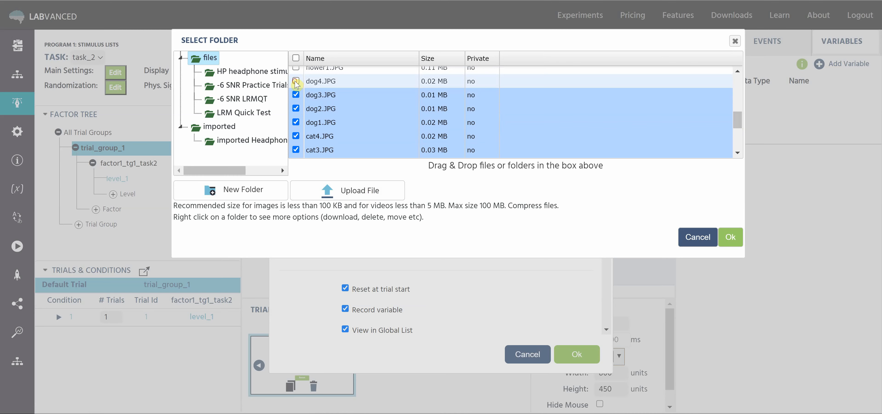
click(296, 81)
click(731, 237)
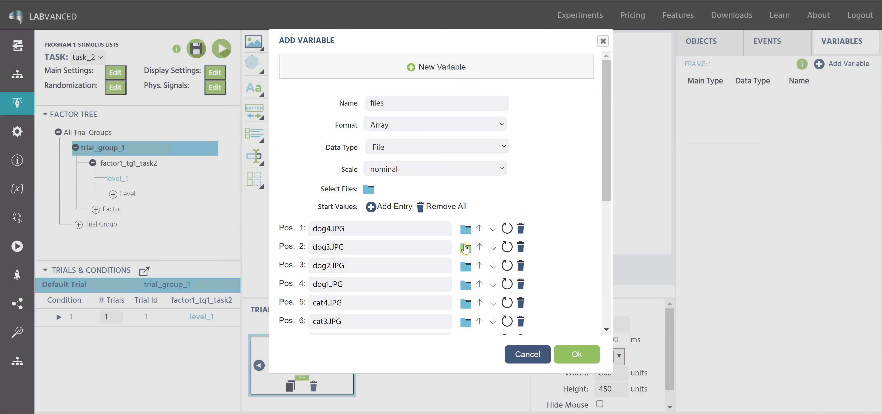
Try reordering the start values by moving dog3.JPG down to position 4 and back up to position 2
scroll(378, 222, down, 3)
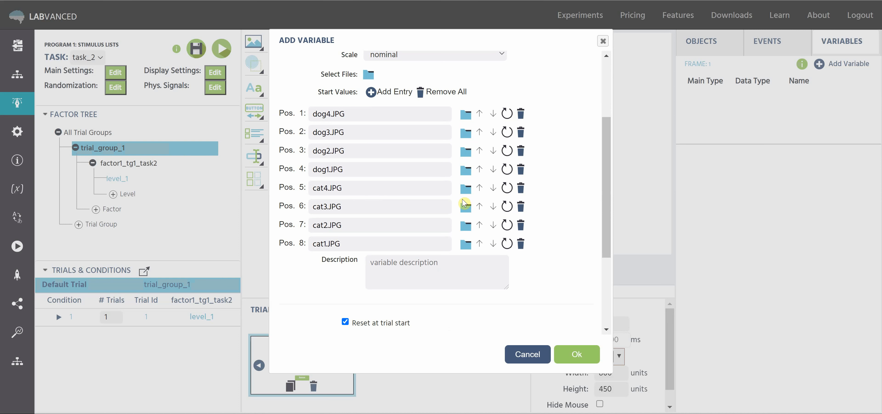
click(493, 133)
click(492, 155)
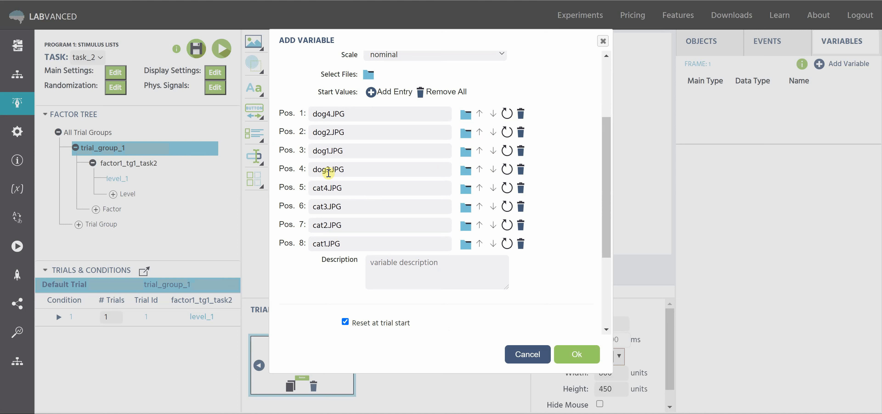
click(479, 169)
click(480, 150)
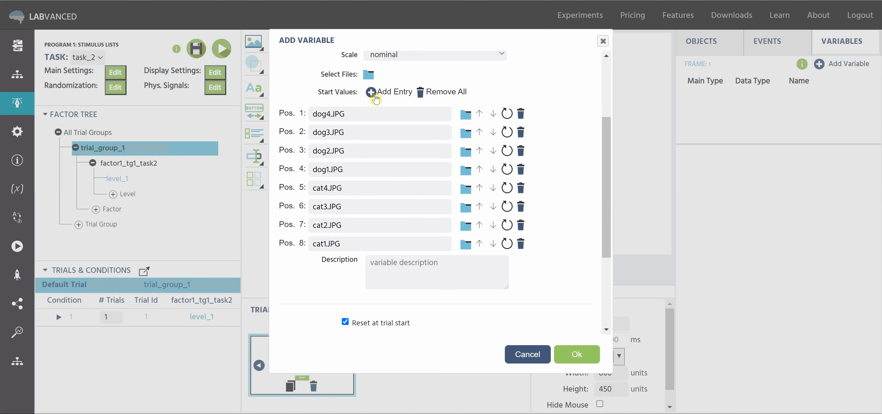
Turn off resetting at trial start and recording for the files variable
scroll(398, 178, down, 4)
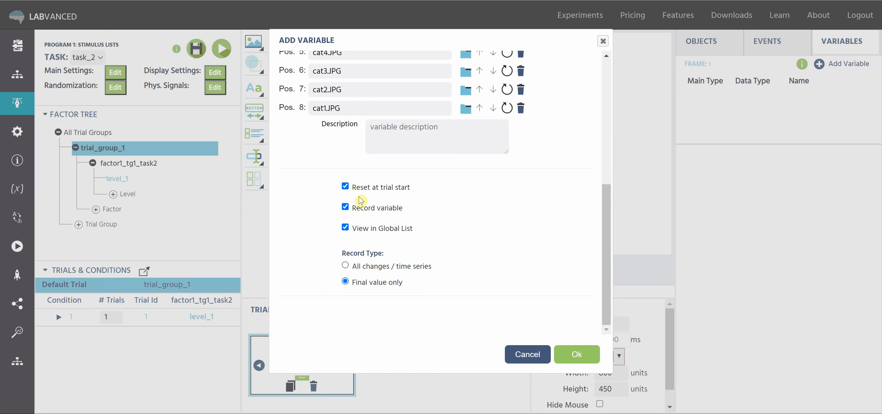
click(347, 187)
click(346, 207)
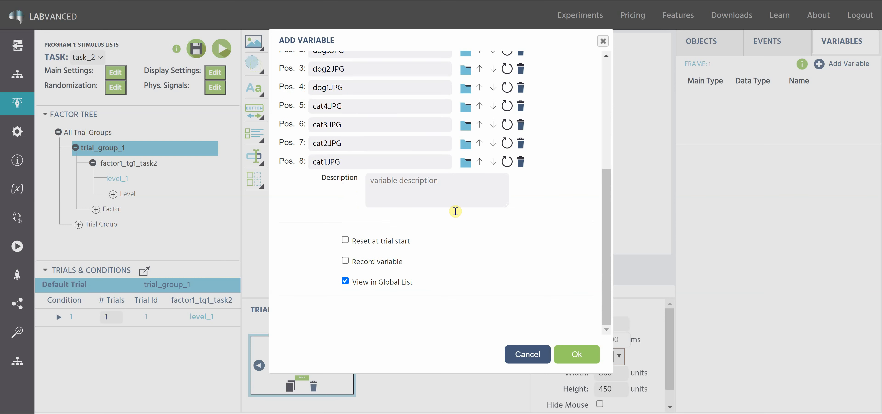
Review the settings of the files array and confirm creating the variable
scroll(468, 226, up, 5)
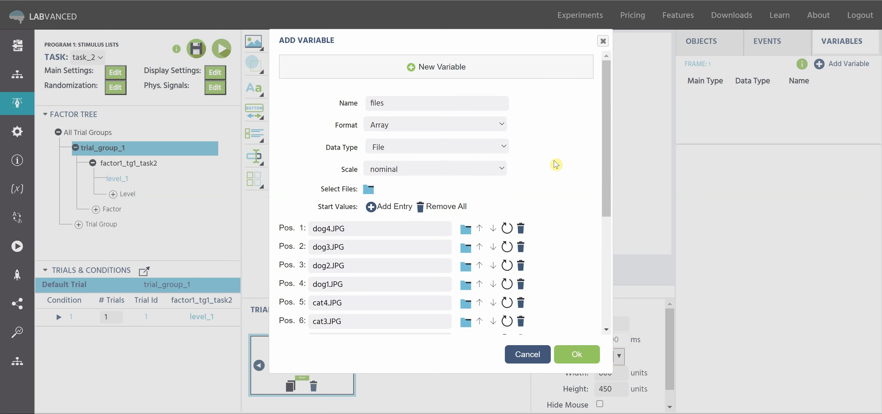
scroll(556, 164, down, 5)
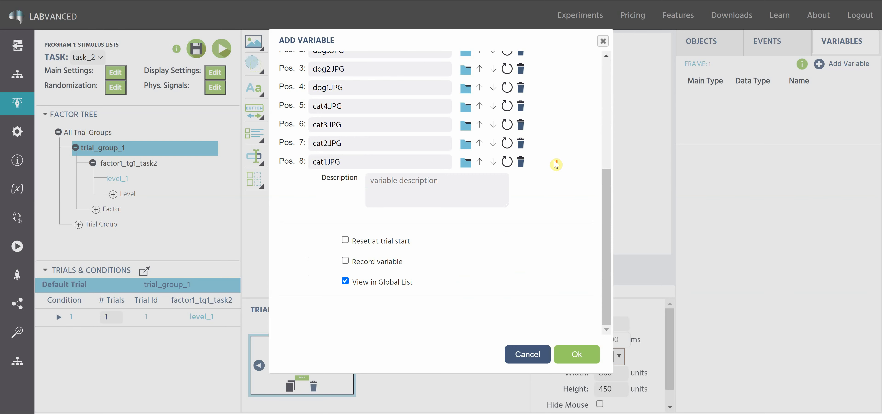
scroll(556, 164, up, 5)
click(583, 355)
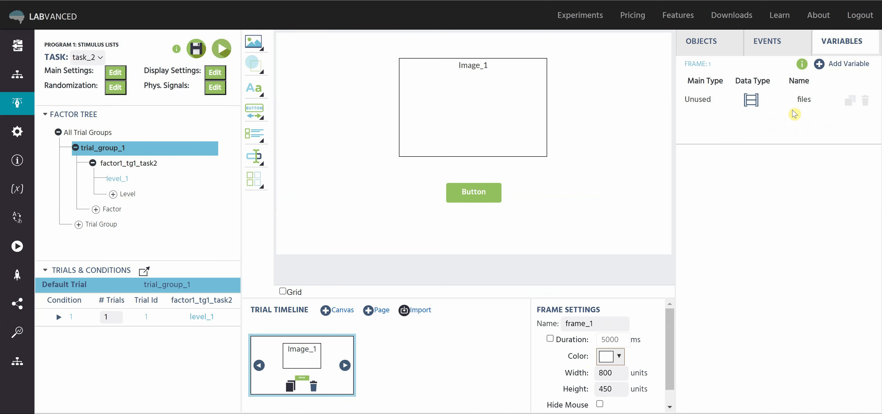
Create a new event for this frame only and name it "number select"
click(767, 41)
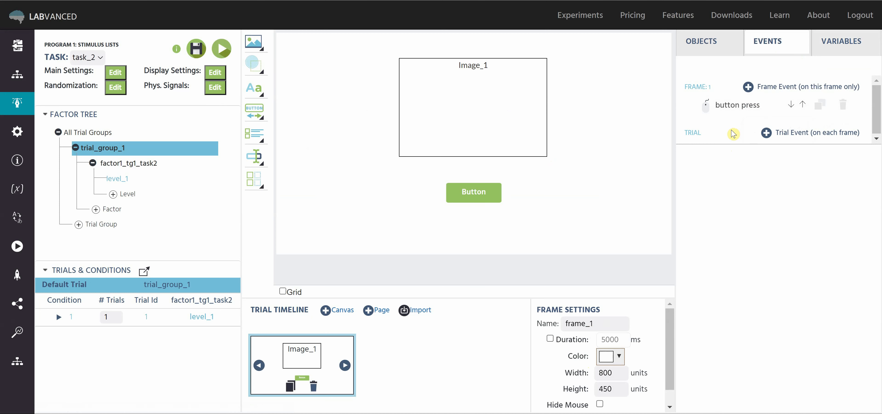
click(748, 87)
click(368, 110)
key(BackSpace)
key(BackSpace)
key(BackSpace)
key(BackSpace)
key(BackSpace)
key(BackSpace)
key(BackSpace)
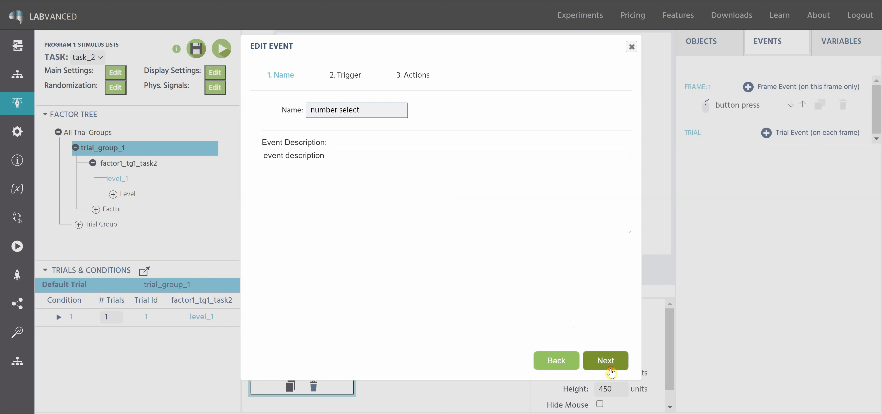
click(606, 360)
Set the number select event's trigger to On Frame Start
click(331, 110)
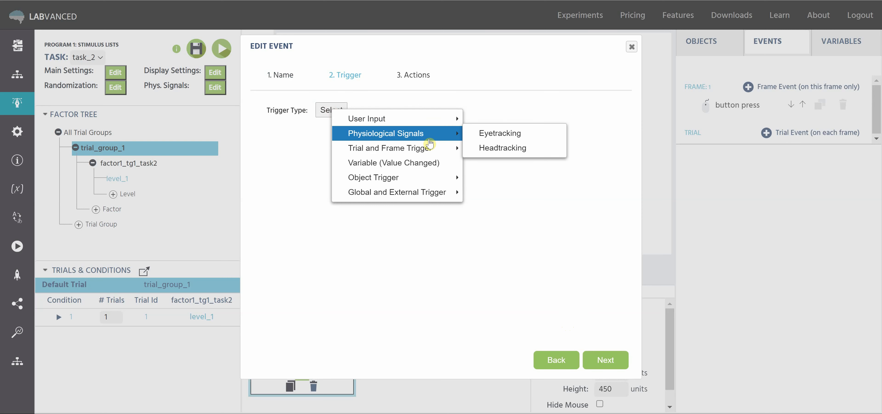
mouse_move(428, 147)
click(480, 146)
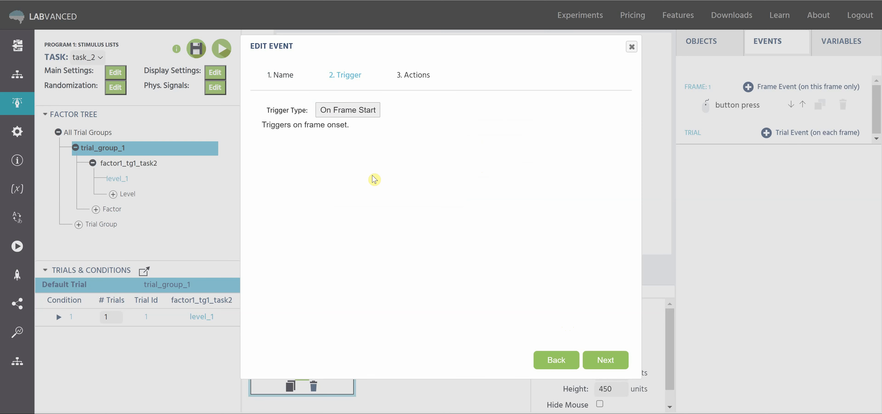
click(606, 360)
Add a Draw Random Number action of type Discrete with a minimum of 1 and a maximum of 8
click(302, 109)
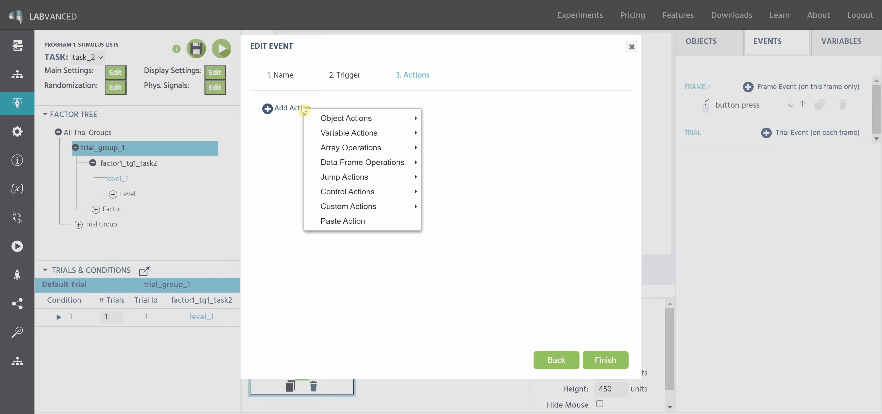
mouse_move(376, 133)
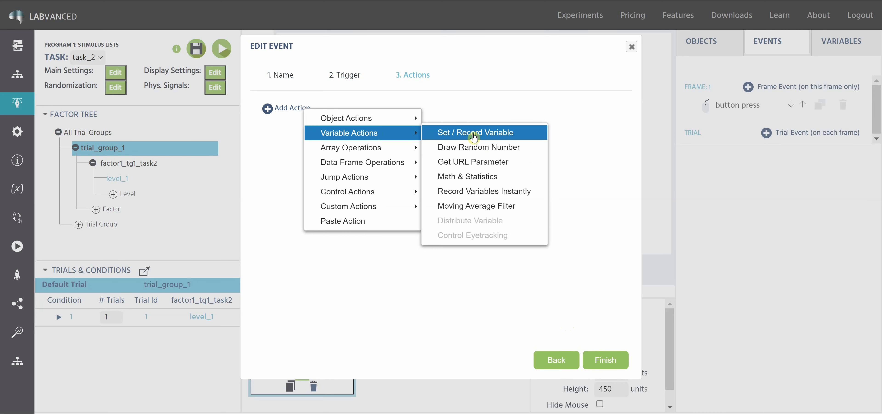
click(478, 154)
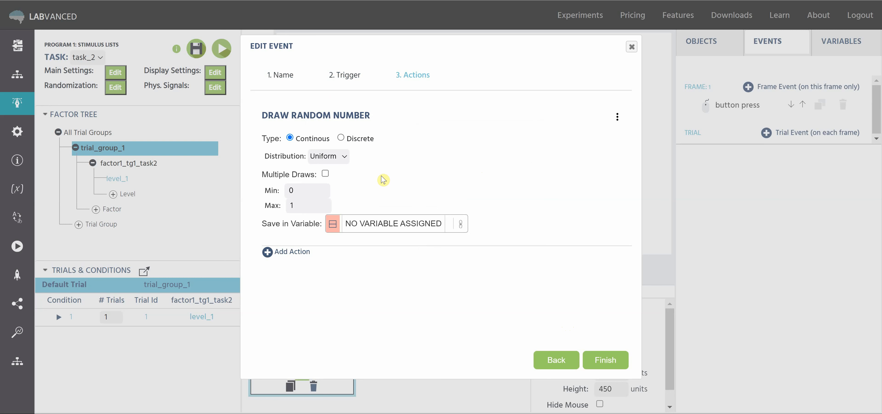
click(343, 137)
click(295, 192)
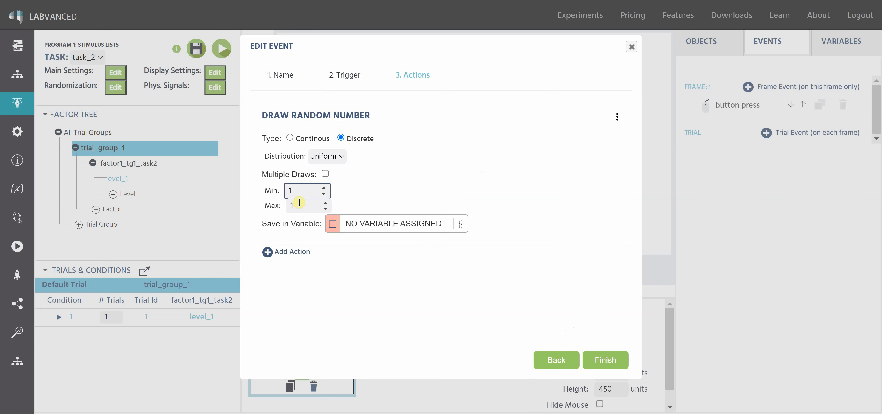
click(297, 205)
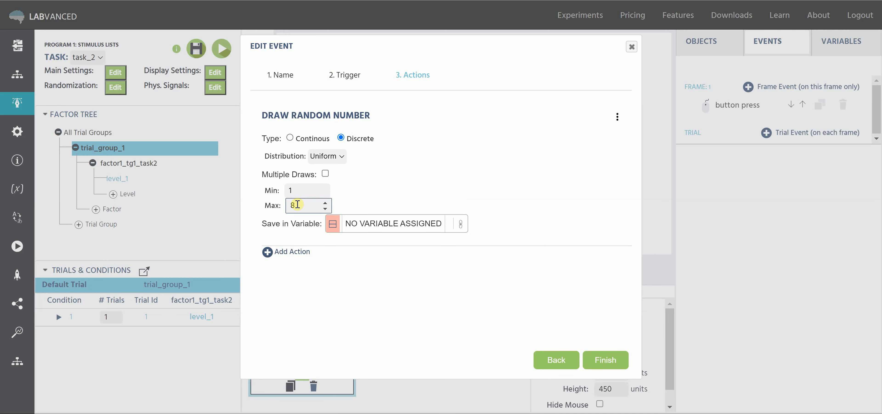
click(349, 211)
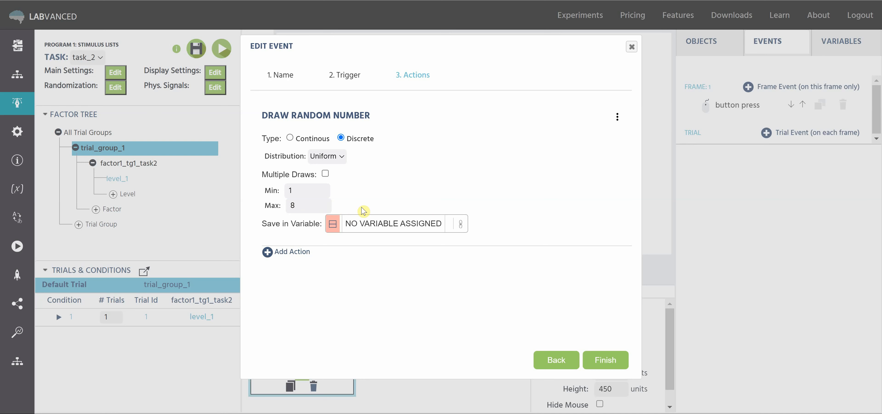
Save the random draw in a new variable named "number" with data type Numeric and ordinal scale
click(462, 225)
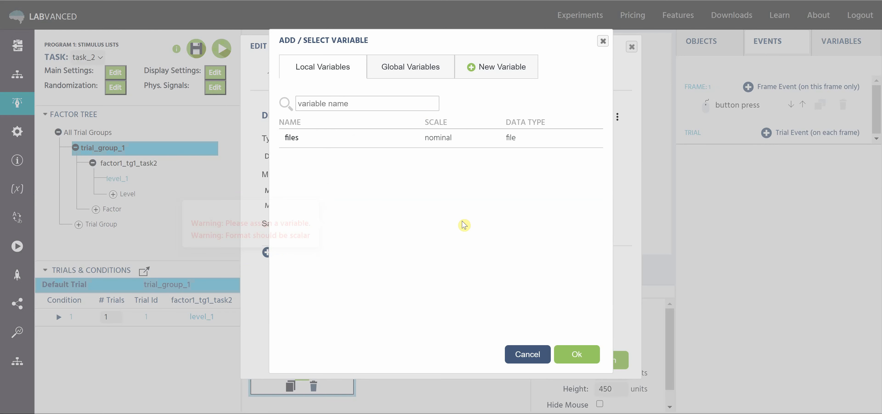
click(480, 68)
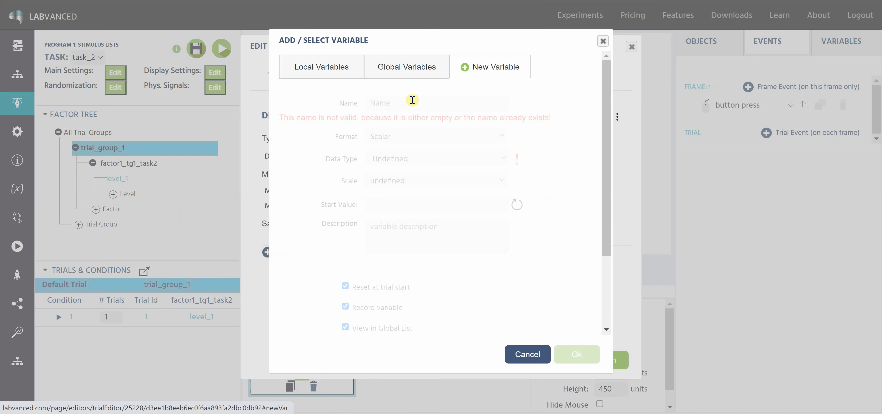
click(399, 103)
text(number)
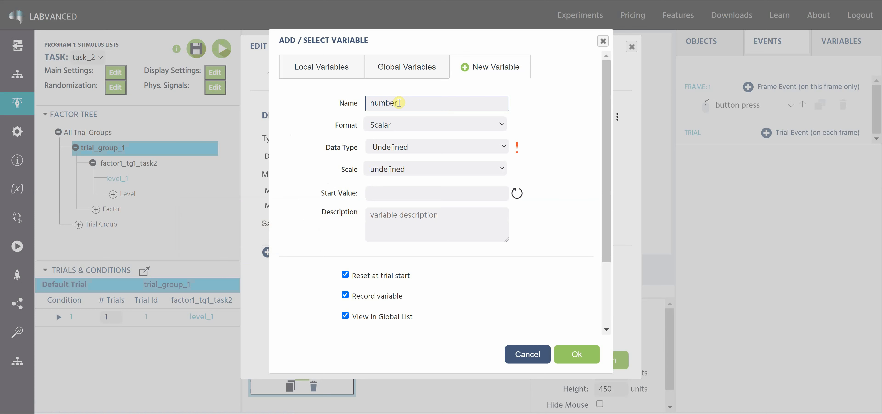
click(413, 148)
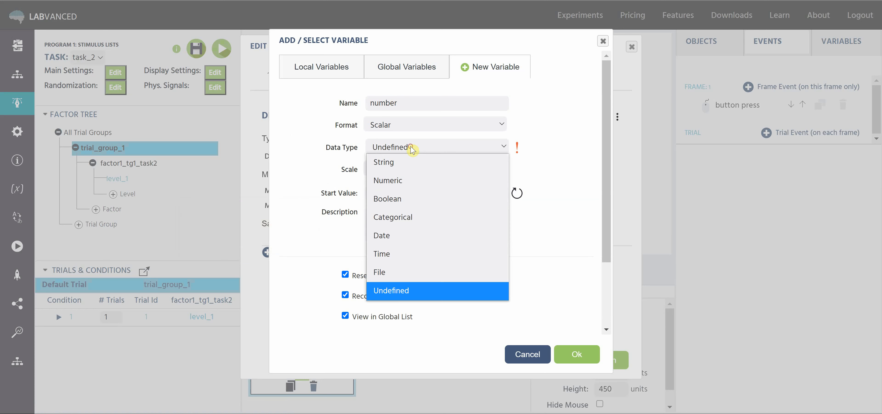
click(419, 196)
click(403, 170)
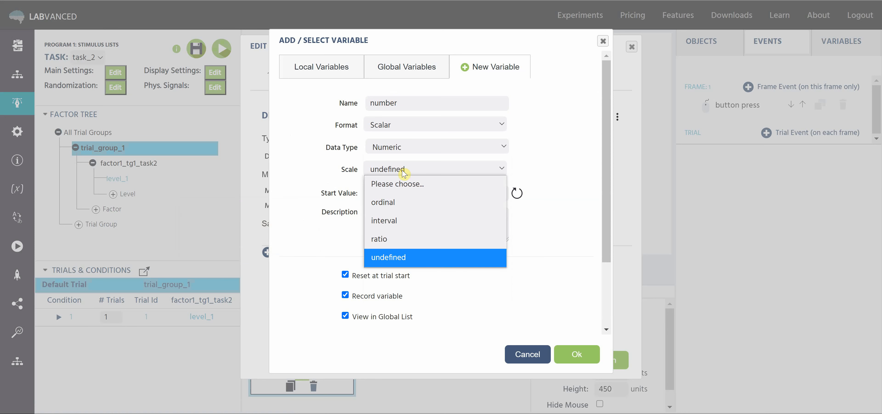
click(397, 205)
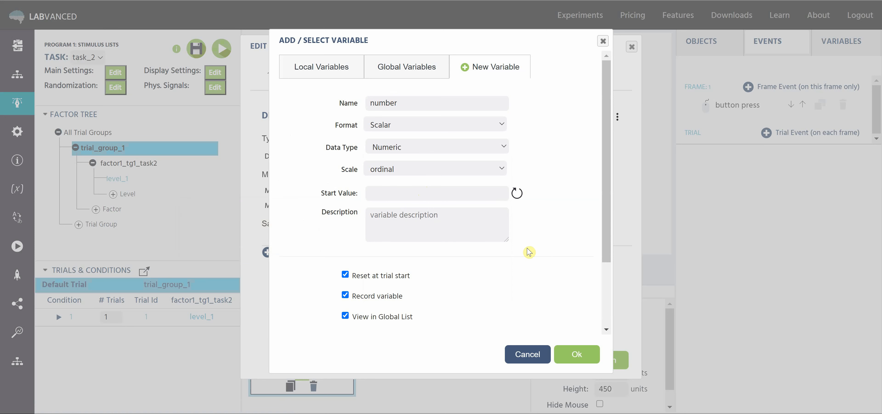
click(588, 356)
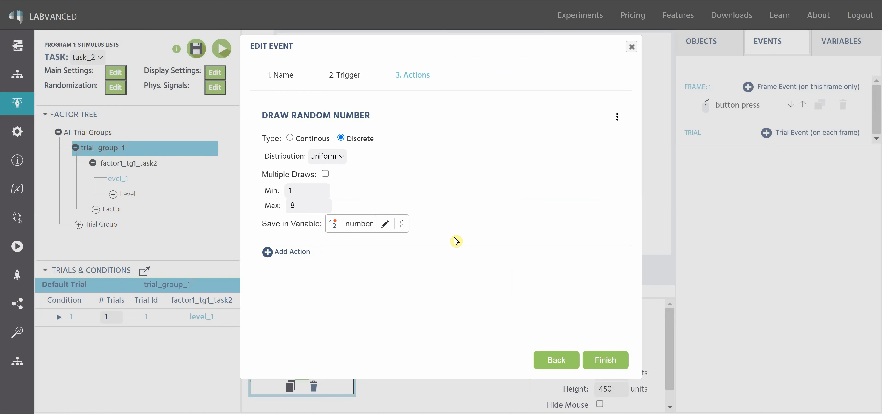
Add a Select From Array (Read) action with files as its array variable
click(305, 252)
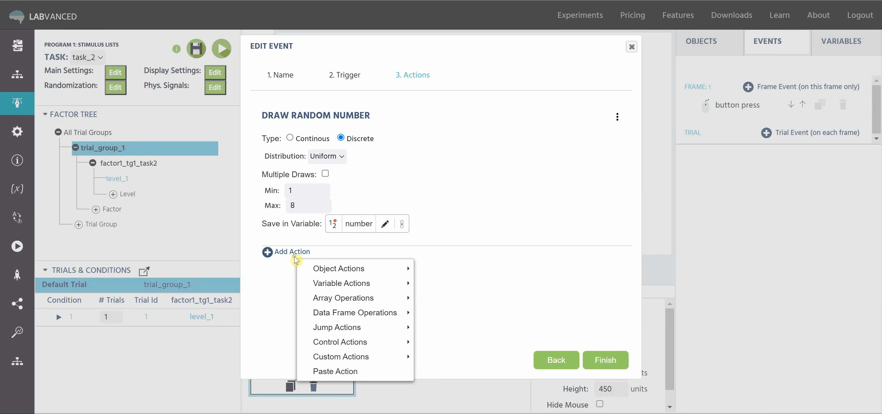
mouse_move(344, 274)
mouse_move(359, 298)
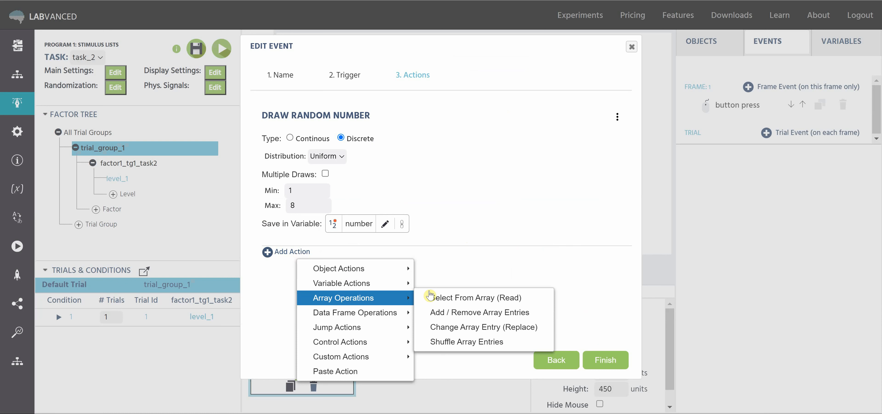
click(441, 299)
scroll(455, 246, down, 1)
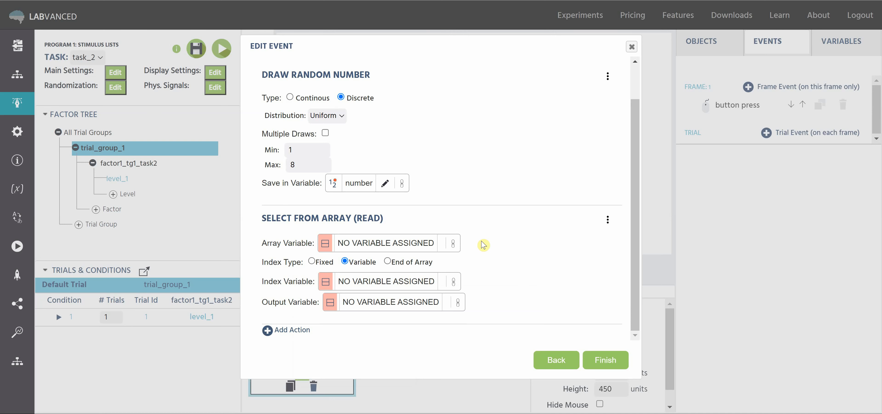
click(450, 249)
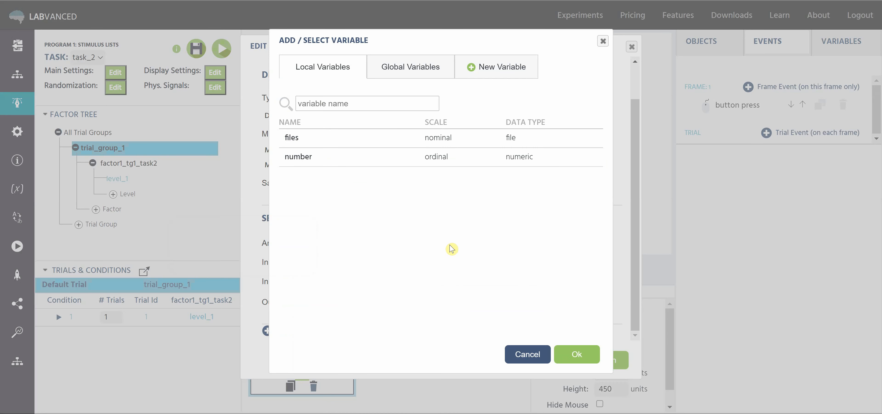
click(378, 142)
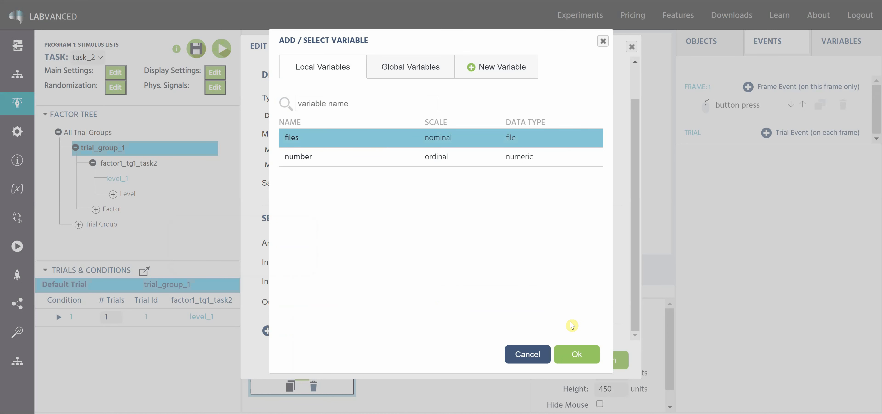
click(576, 355)
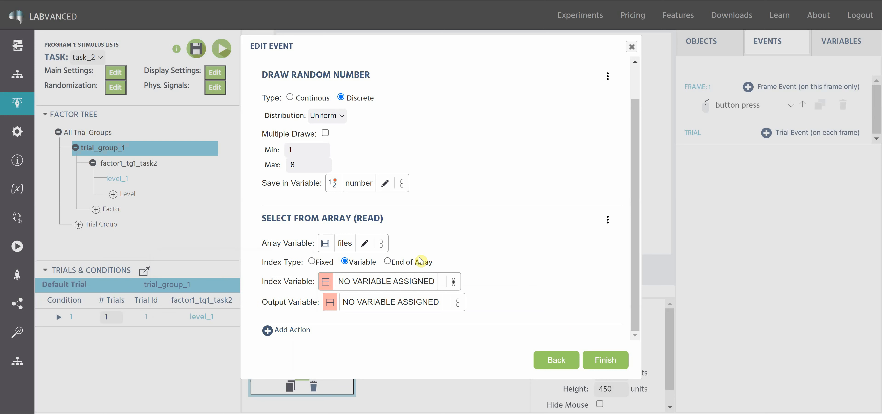
Assign the number variable as the index variable of the array selection
click(456, 288)
click(341, 157)
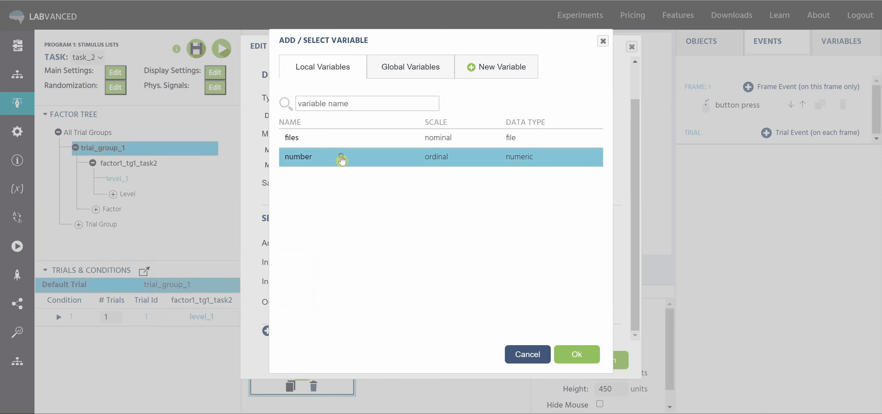
click(594, 359)
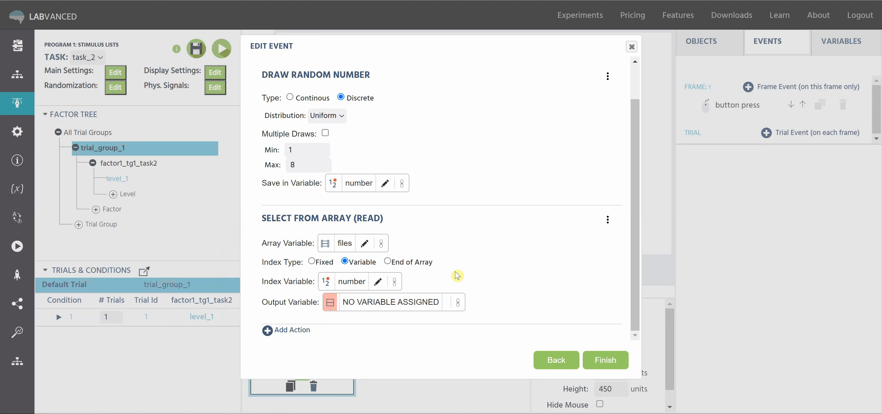
Set the array selection's output to a new variable named "image shown" with data type File and nominal scale
click(459, 303)
click(494, 65)
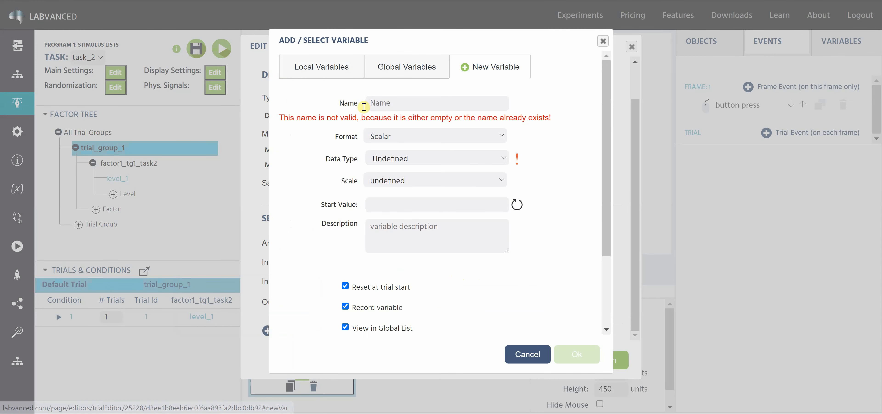
click(395, 103)
text(image shown)
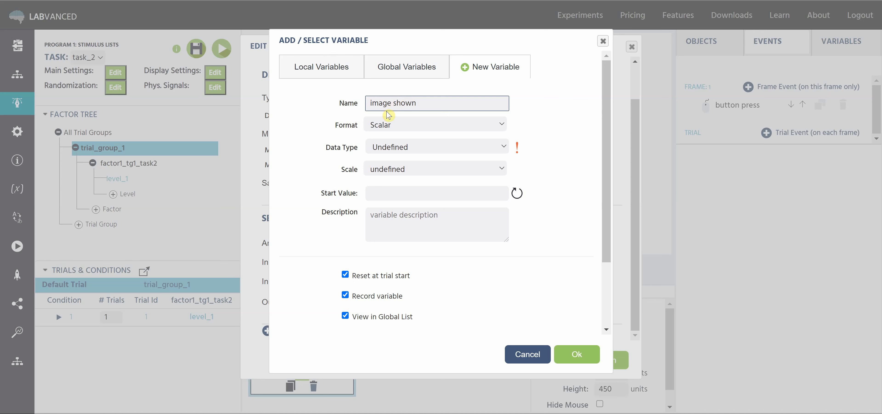
click(402, 148)
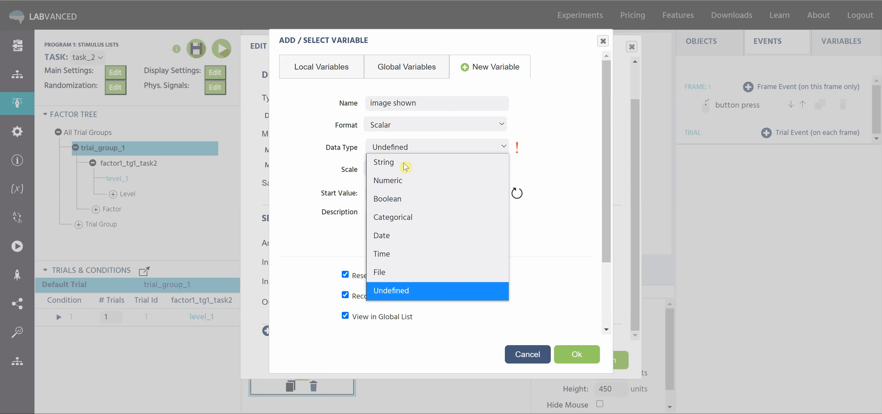
click(408, 274)
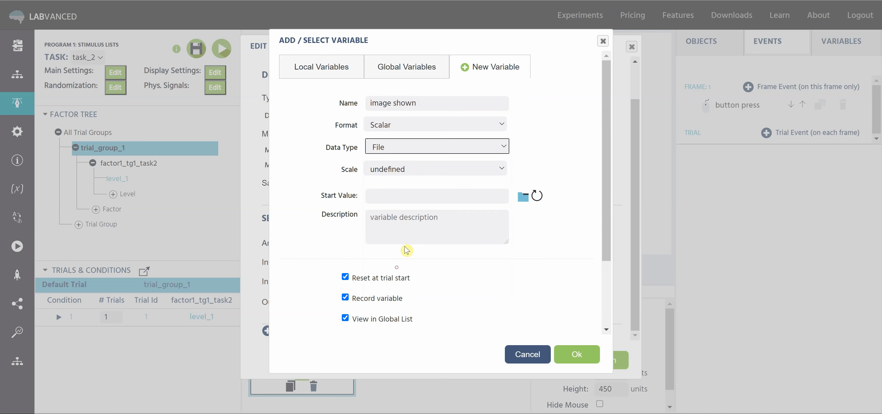
click(417, 172)
click(400, 203)
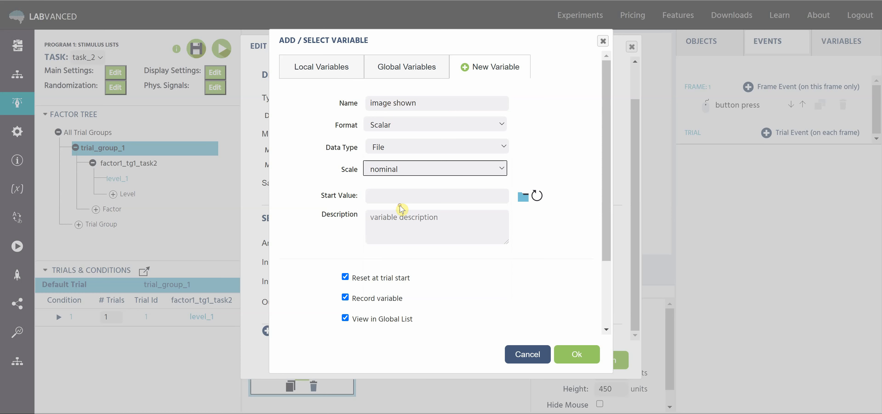
click(578, 357)
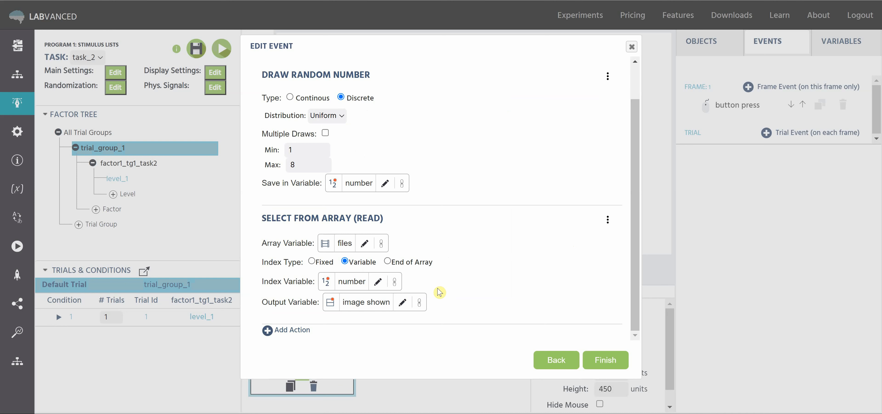
Add a Set Object Property action that targets the Filedata property of Image_1
mouse_move(363, 307)
click(291, 332)
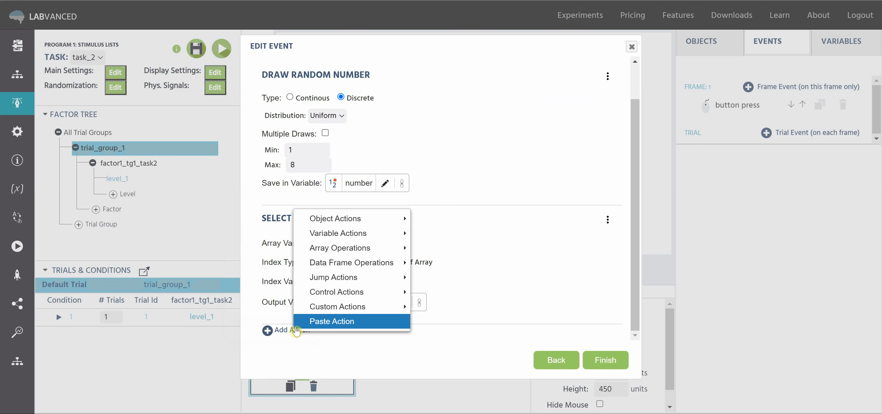
mouse_move(364, 226)
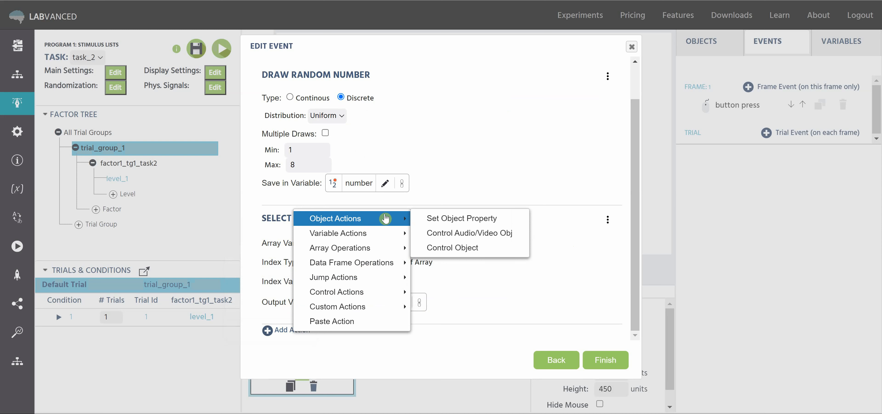
click(439, 219)
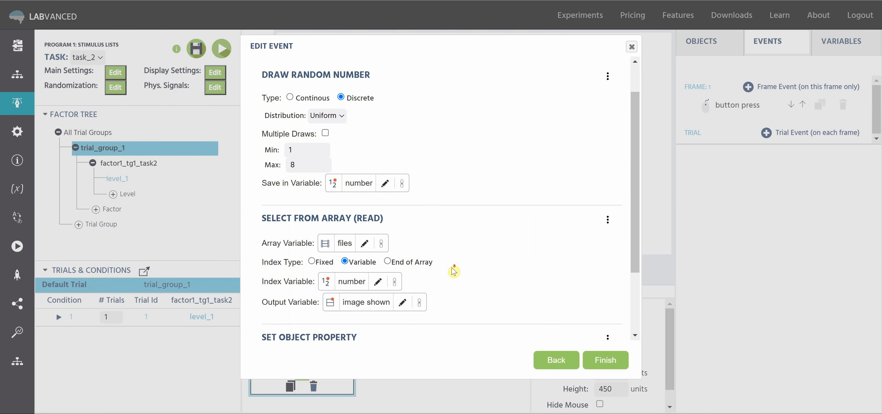
scroll(455, 272, down, 3)
click(310, 276)
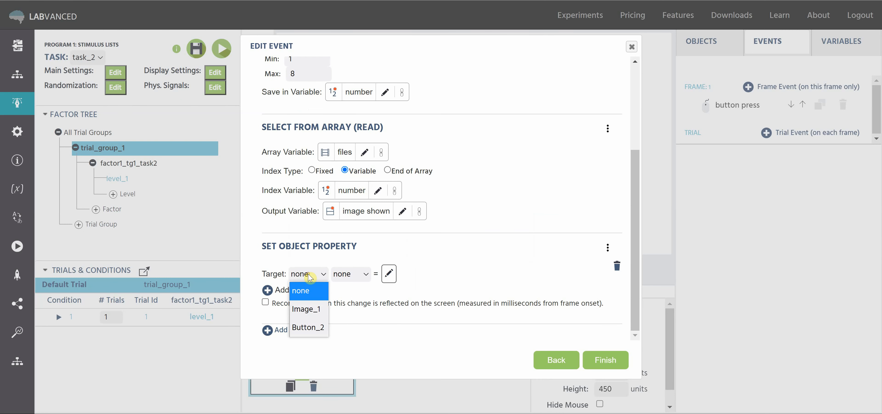
click(308, 310)
click(354, 281)
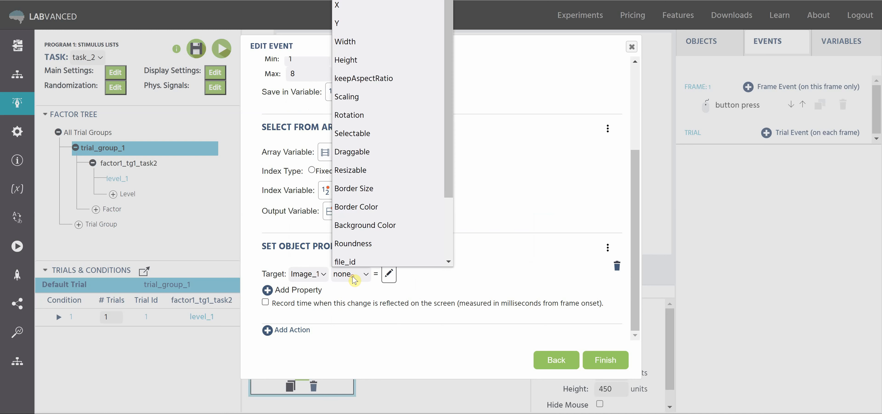
scroll(370, 213, down, 4)
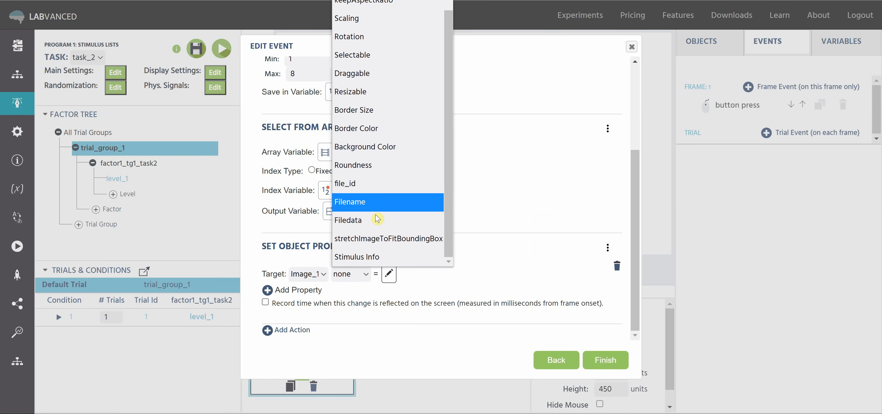
click(370, 226)
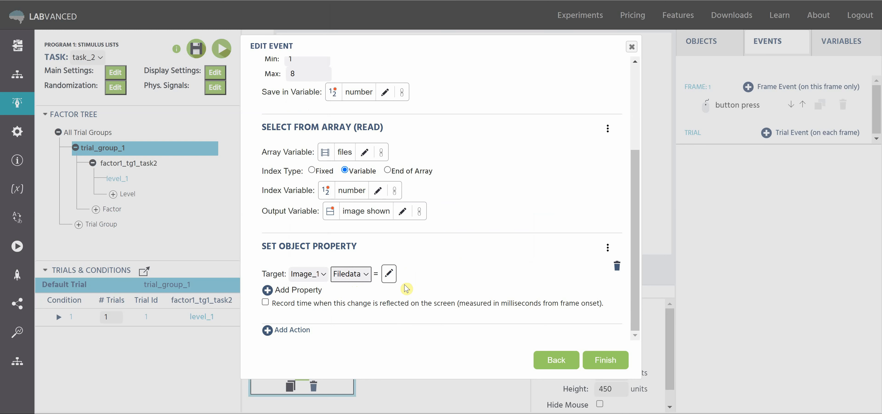
Assign the image shown variable as the value for Image_1's Filedata property
click(391, 277)
mouse_move(503, 315)
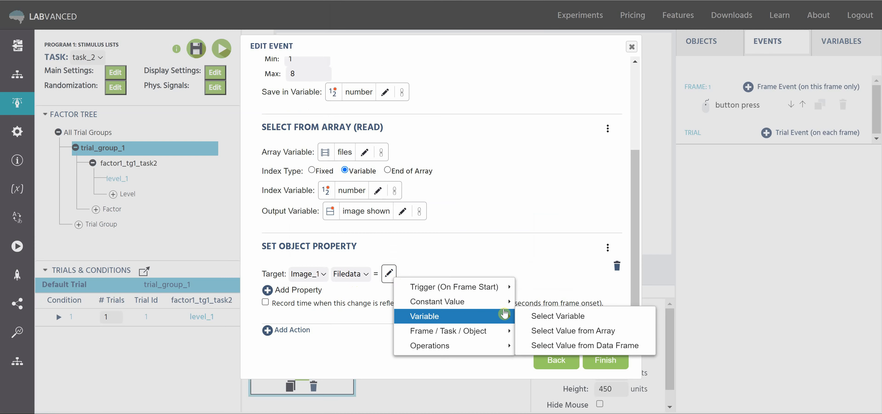
click(535, 317)
click(340, 182)
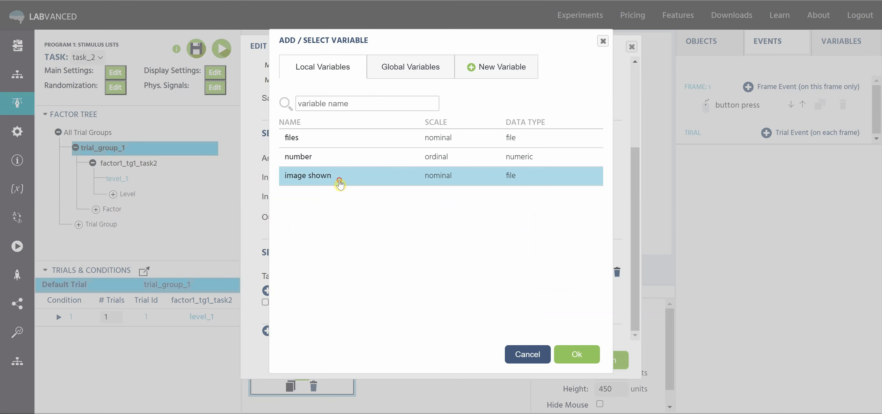
click(589, 355)
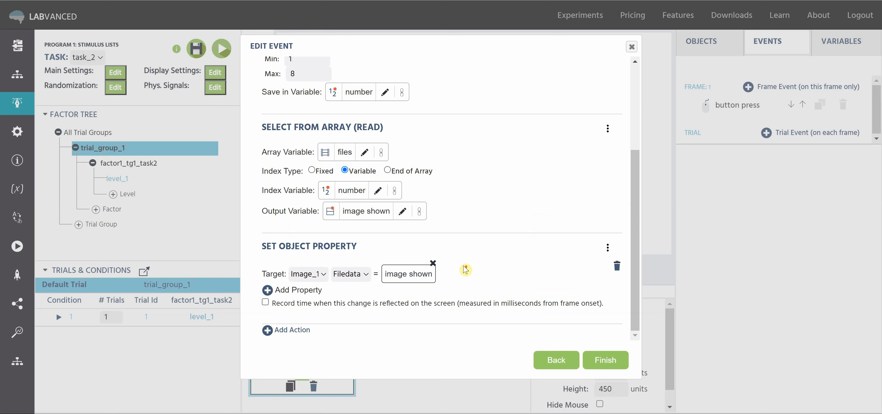
Review the event's random draw, array selection and object property actions, and finish the event
scroll(465, 270, up, 4)
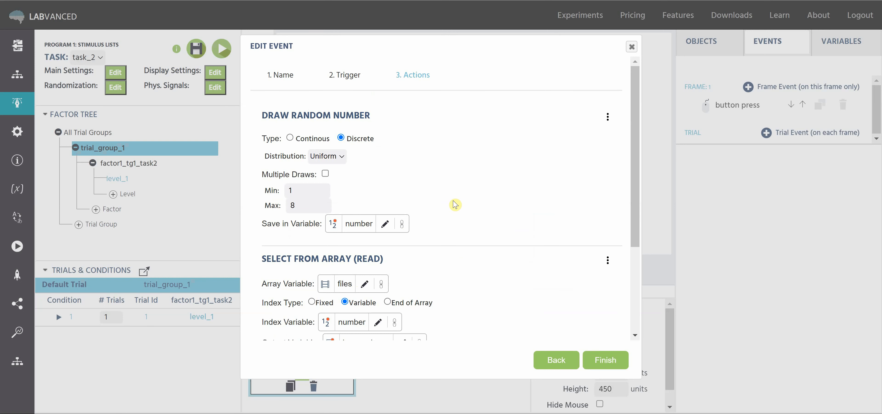
scroll(477, 205, down, 3)
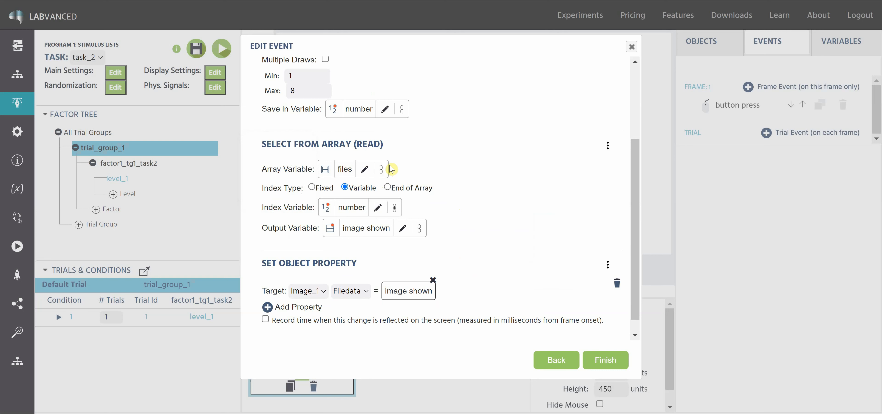
mouse_move(384, 241)
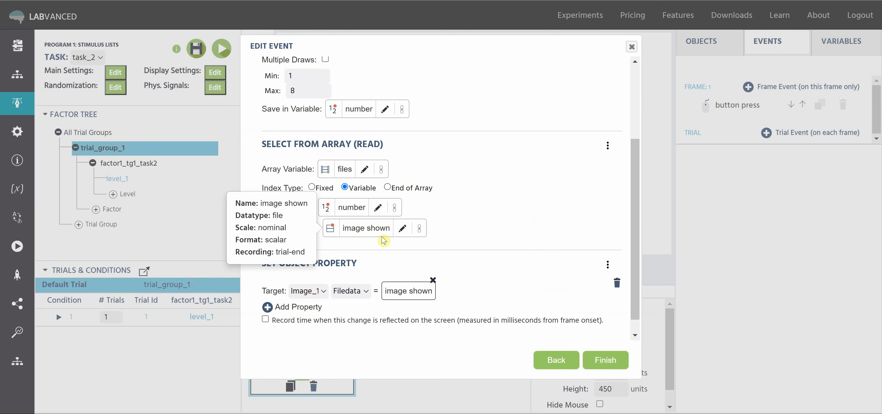
scroll(493, 263, down, 1)
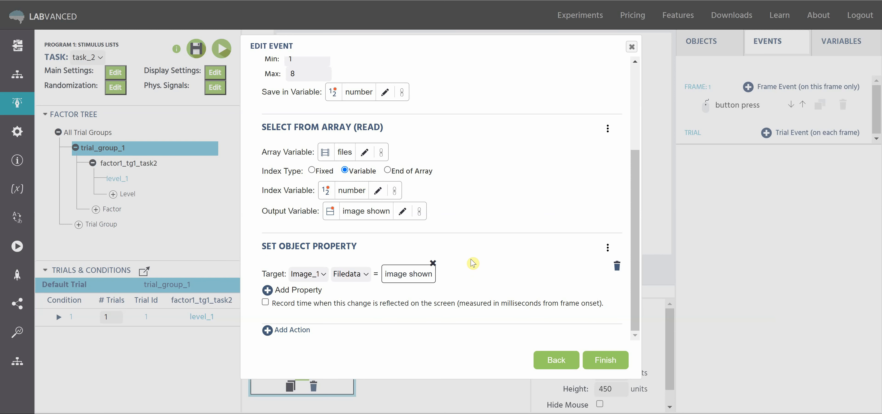
click(603, 358)
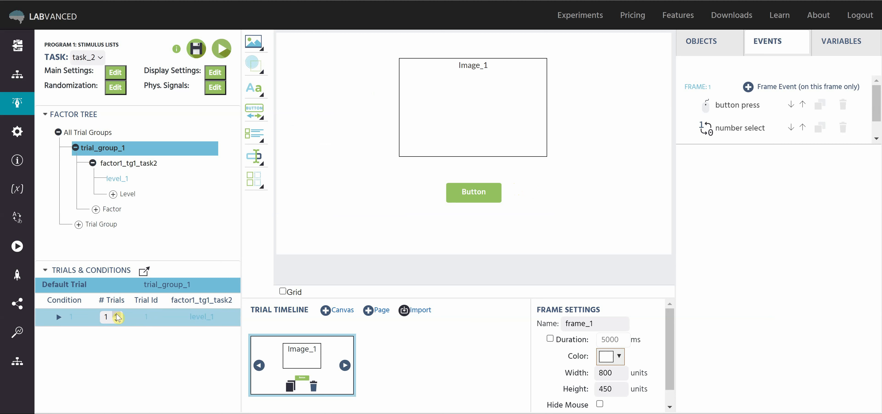
Set the number of trials for level_1 to 8 and save the task
click(117, 315)
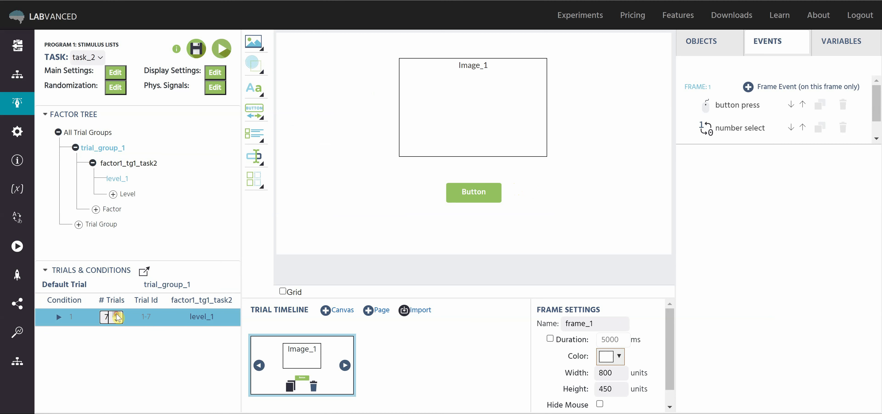
click(117, 314)
click(198, 51)
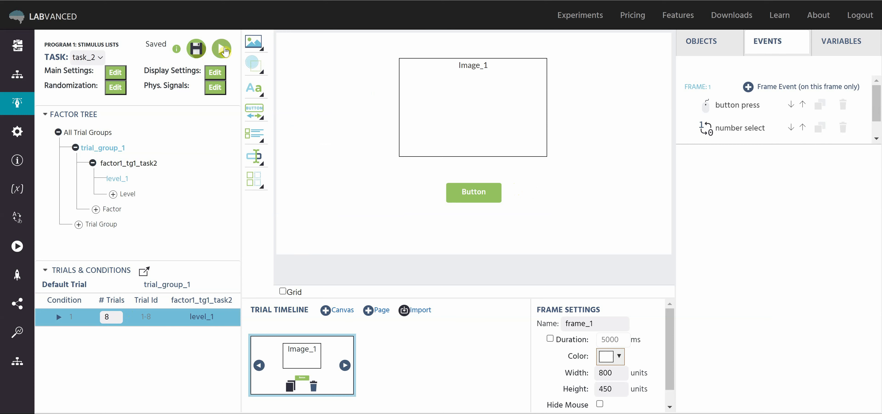
Run the experiment and advance through its trials to check the randomly drawn images
click(223, 49)
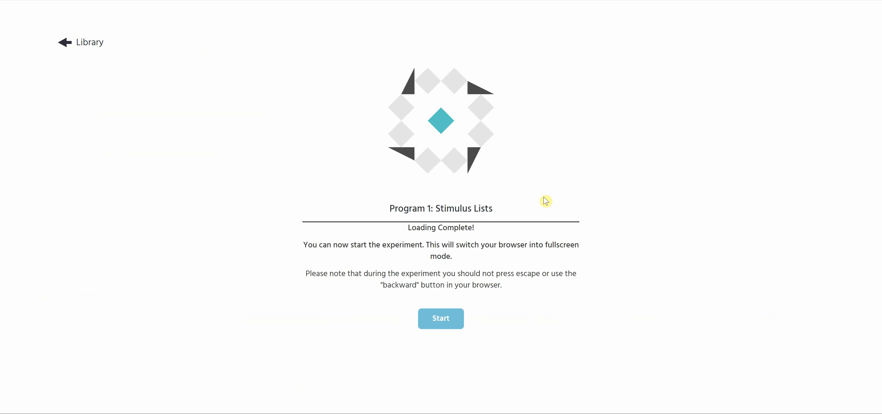
click(456, 322)
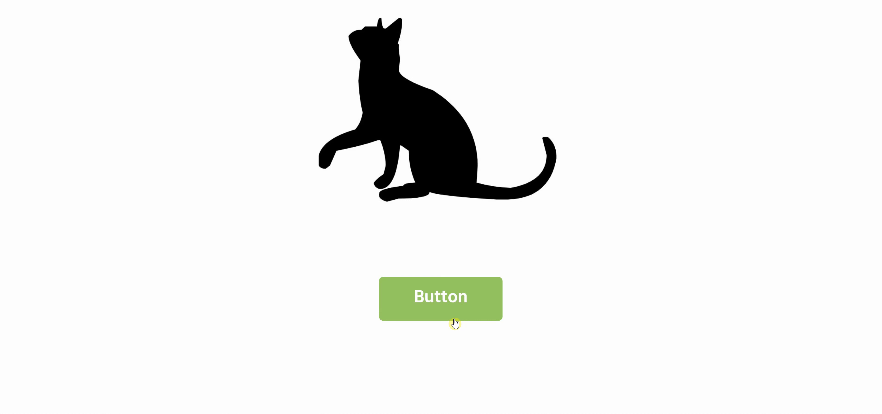
click(466, 298)
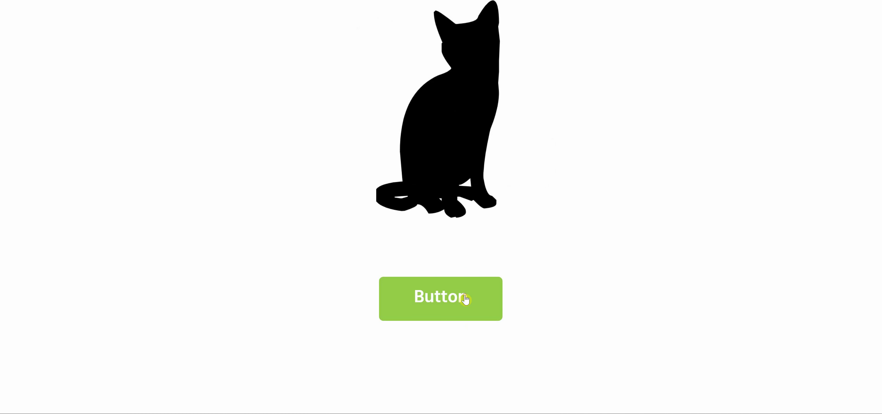
click(459, 294)
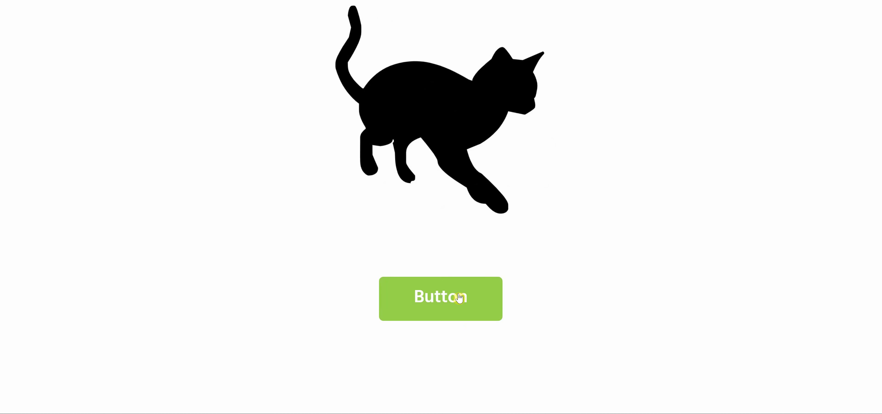
click(458, 294)
click(459, 293)
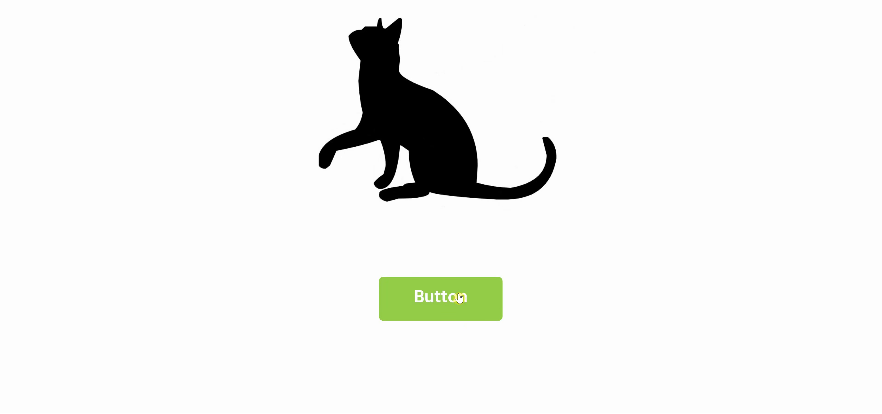
click(459, 294)
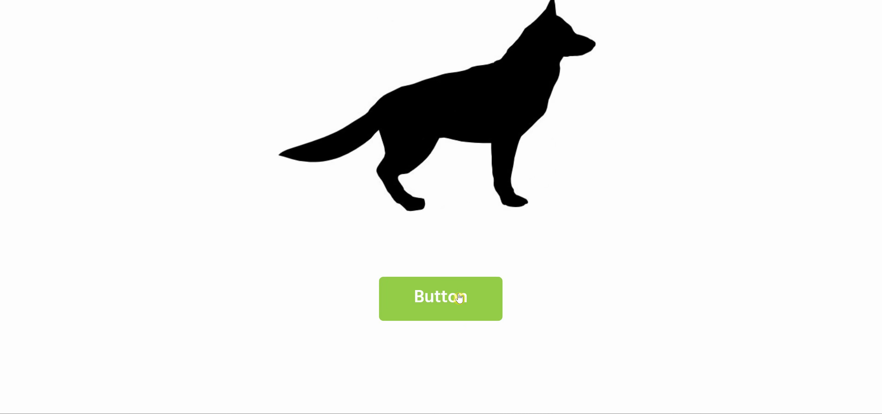
click(459, 294)
click(458, 294)
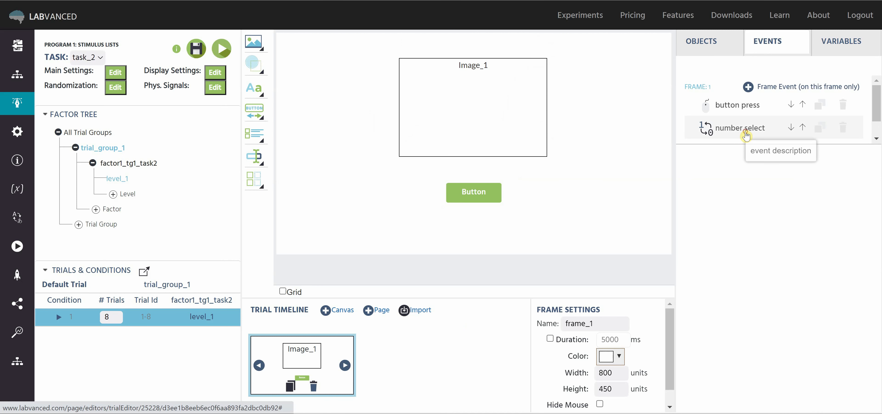
Open the number select event and review its random draw, array selection and object property actions
click(746, 132)
scroll(832, 263, down, 10)
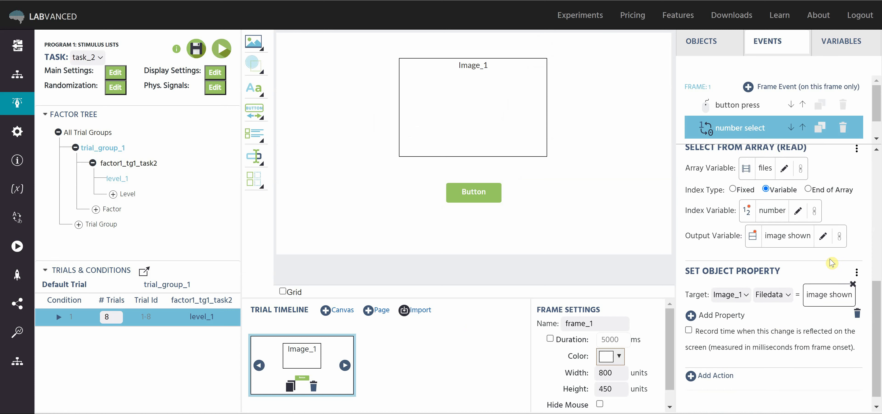
scroll(792, 307, up, 10)
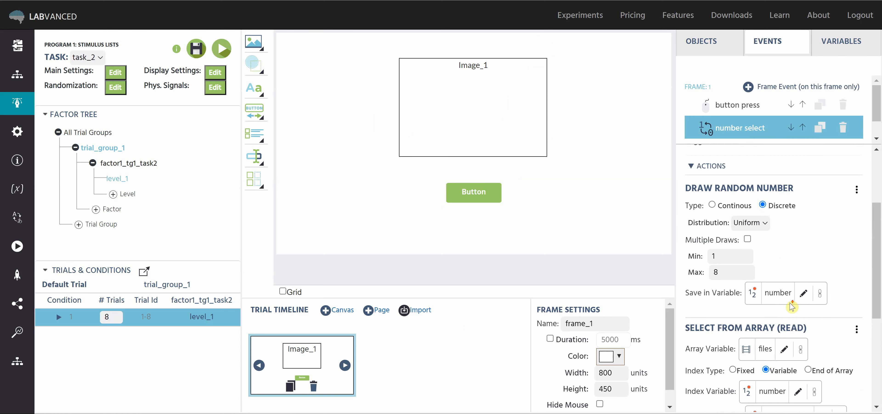